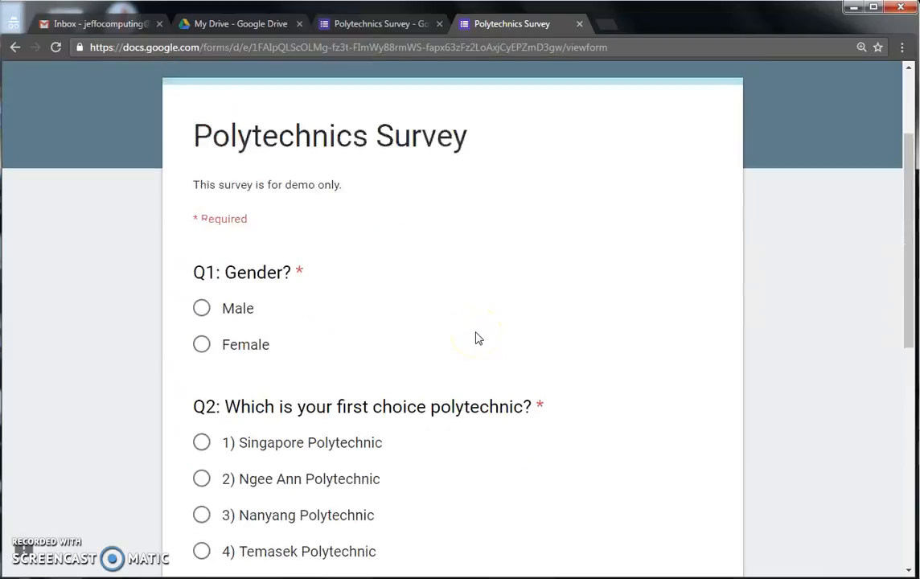
Review the questions of the Polytechnics Survey in the live form and in the form editor.
{"action": "scroll", "coordinate": [476, 333], "scroll_direction": "down", "scroll_amount": 7}
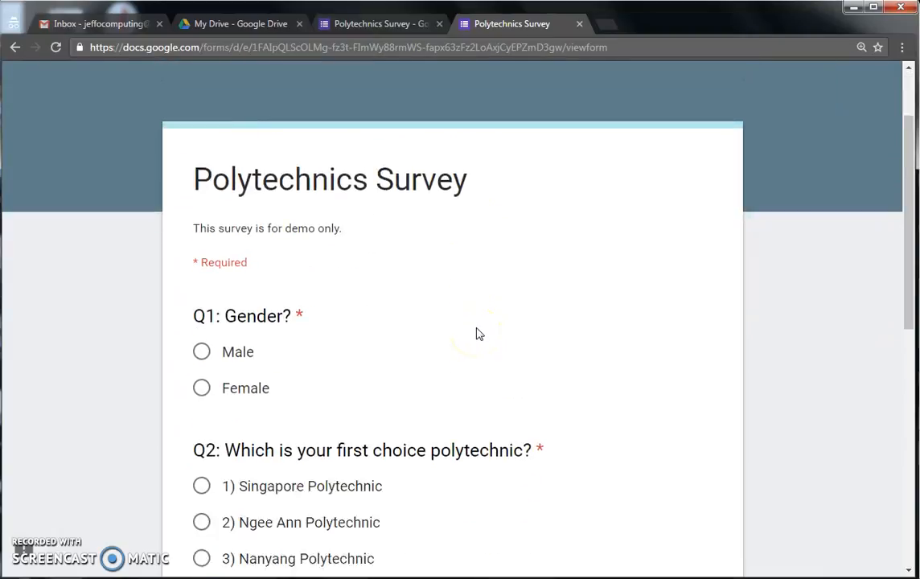
{"action": "scroll", "coordinate": [476, 338], "scroll_direction": "up", "scroll_amount": 6}
{"action": "scroll", "coordinate": [476, 341], "scroll_direction": "up", "scroll_amount": 2}
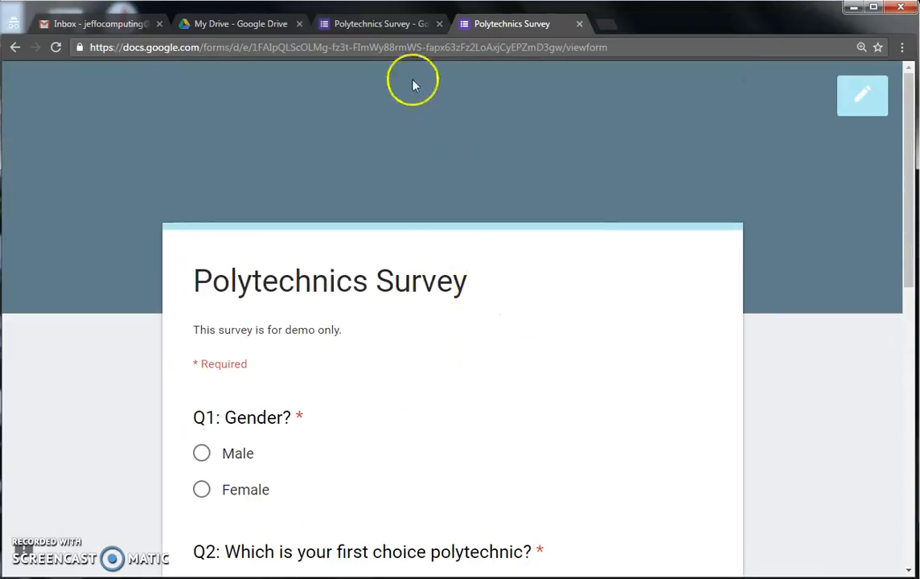
{"action": "left_click", "coordinate": [381, 26]}
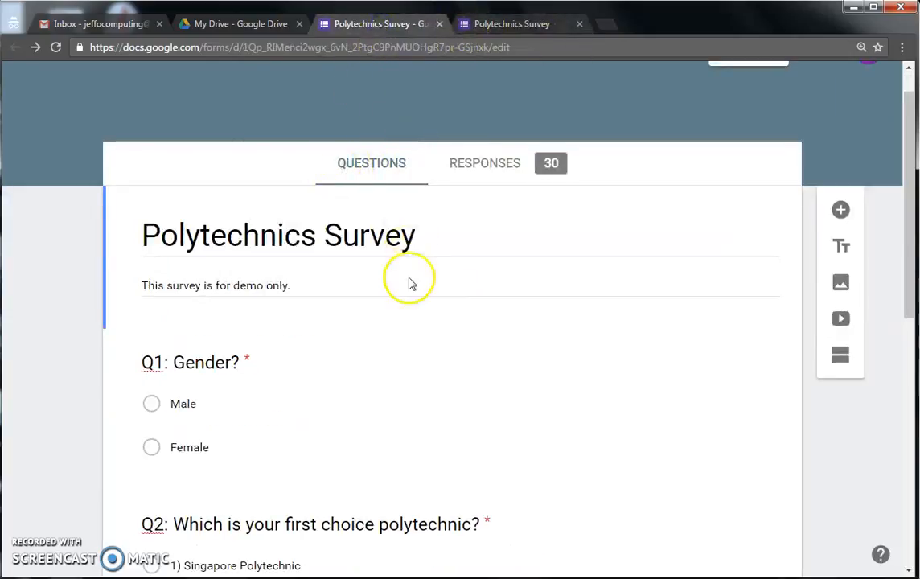
{"action": "scroll", "coordinate": [408, 293], "scroll_direction": "down", "scroll_amount": 3}
{"action": "scroll", "coordinate": [408, 298], "scroll_direction": "down", "scroll_amount": 4}
{"action": "scroll", "coordinate": [406, 306], "scroll_direction": "up", "scroll_amount": 8}
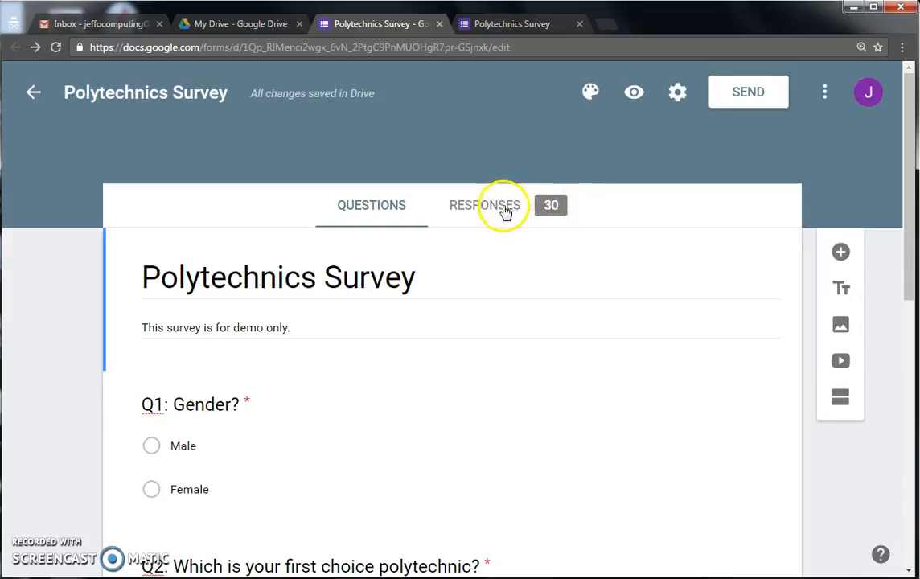
Open the survey's response summary and examine the pie charts for Q1 gender, Q2 first choice polytechnic and Q3 influencing factor.
{"action": "left_click", "coordinate": [505, 211]}
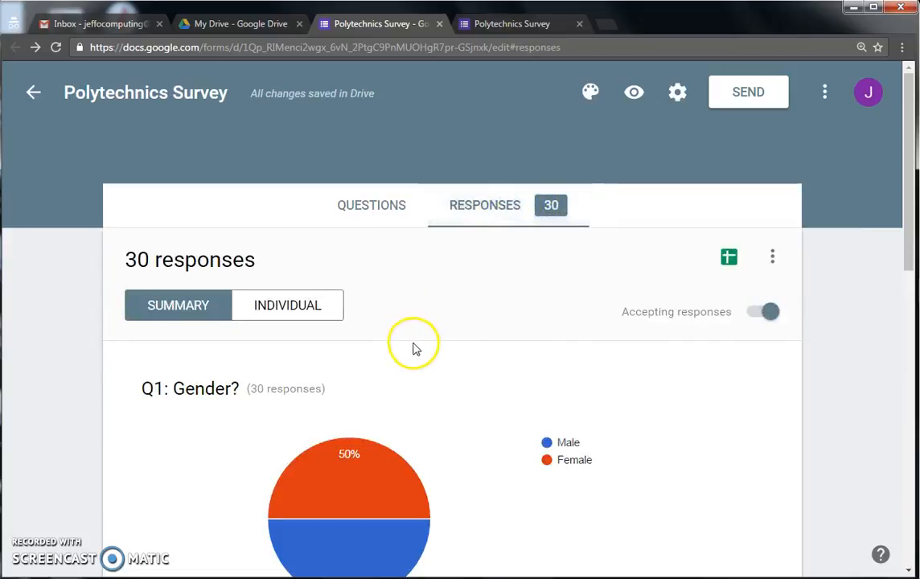
{"action": "scroll", "coordinate": [425, 329], "scroll_direction": "down", "scroll_amount": 7}
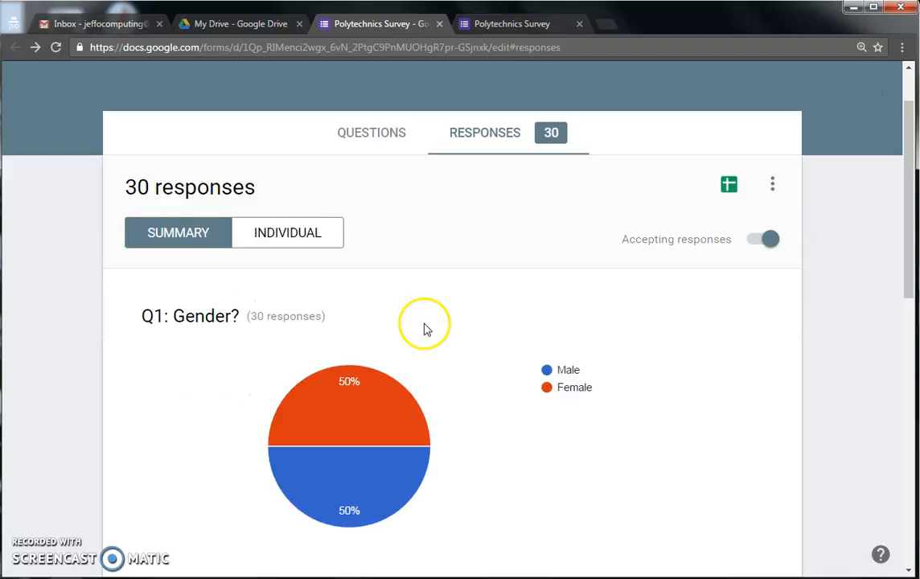
{"action": "scroll", "coordinate": [417, 344], "scroll_direction": "down", "scroll_amount": 2}
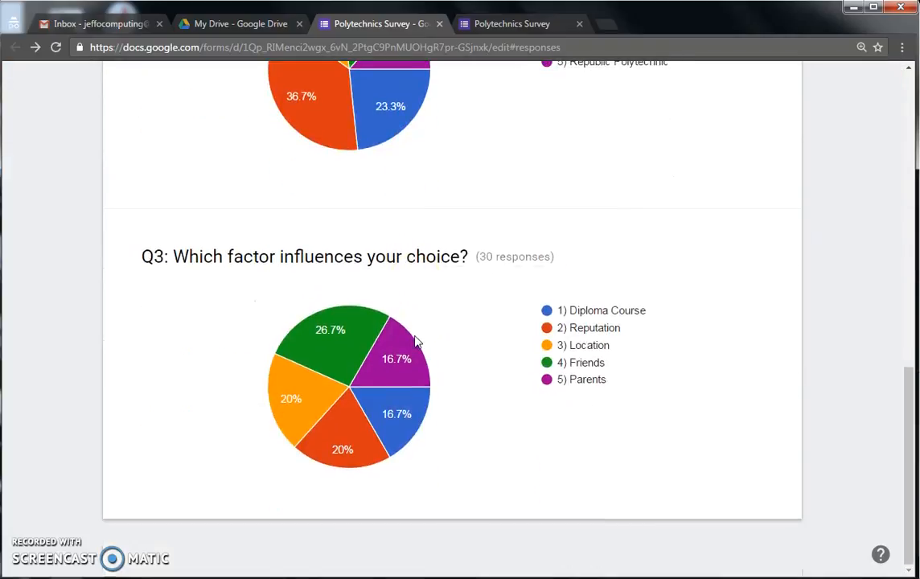
{"action": "scroll", "coordinate": [416, 343], "scroll_direction": "up", "scroll_amount": 6}
{"action": "scroll", "coordinate": [402, 294], "scroll_direction": "down", "scroll_amount": 5}
{"action": "scroll", "coordinate": [404, 295], "scroll_direction": "down", "scroll_amount": 1}
{"action": "scroll", "coordinate": [489, 359], "scroll_direction": "up", "scroll_amount": 6}
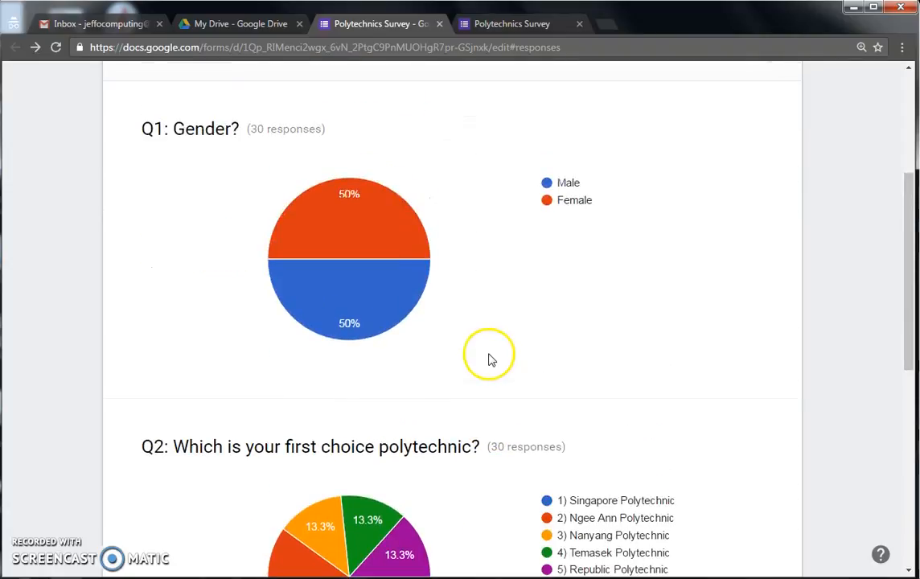
{"action": "mouse_move", "coordinate": [392, 227]}
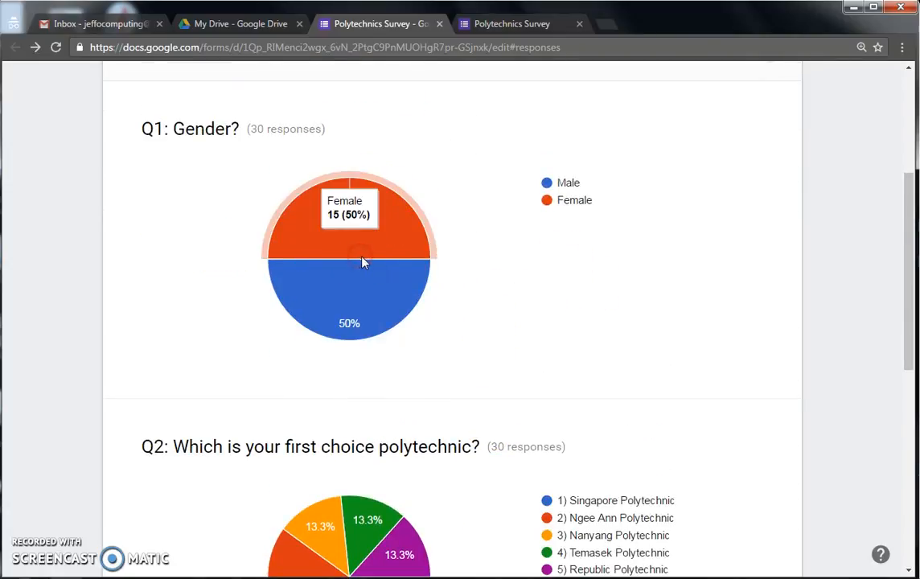
{"action": "scroll", "coordinate": [572, 322], "scroll_direction": "up", "scroll_amount": 2}
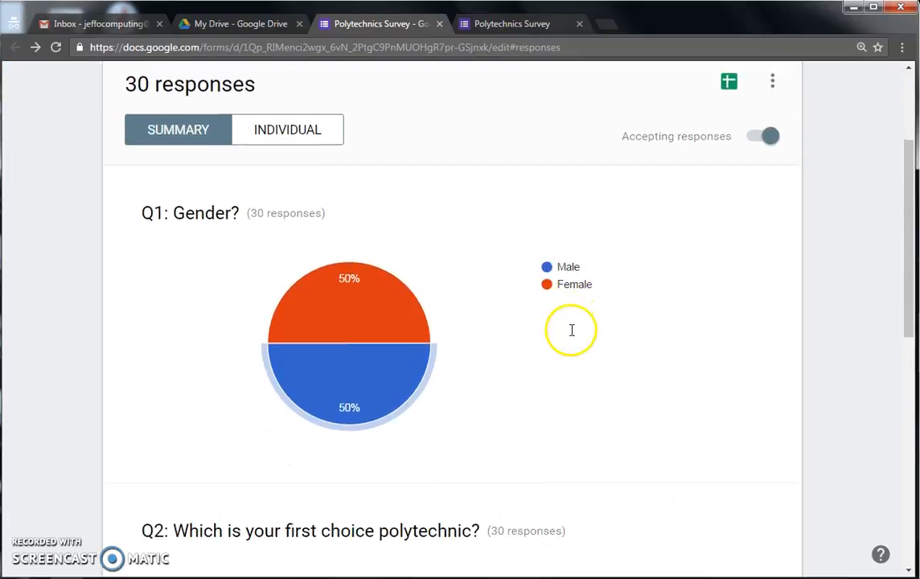
{"action": "scroll", "coordinate": [571, 329], "scroll_direction": "down", "scroll_amount": 6}
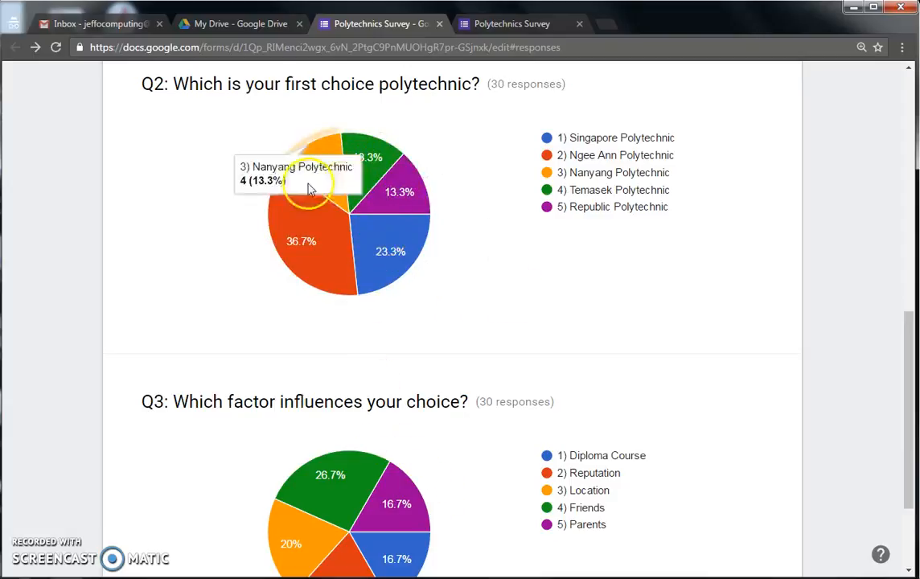
{"action": "scroll", "coordinate": [386, 353], "scroll_direction": "down", "scroll_amount": 2}
{"action": "scroll", "coordinate": [418, 382], "scroll_direction": "up", "scroll_amount": 5}
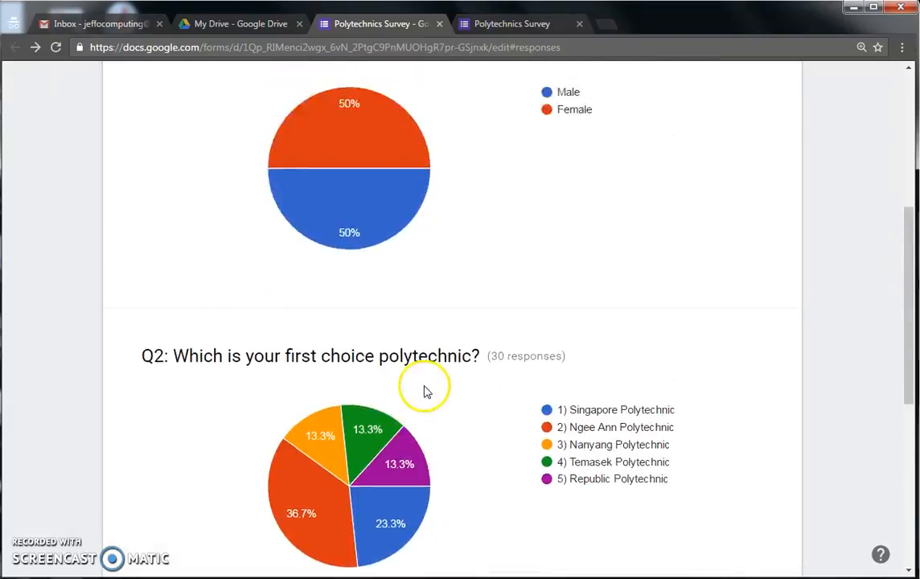
{"action": "scroll", "coordinate": [426, 390], "scroll_direction": "up", "scroll_amount": 5}
{"action": "scroll", "coordinate": [316, 424], "scroll_direction": "down", "scroll_amount": 5}
Send the form responses to a new spreadsheet named Polytechnics Survey (Responses) and look through its rows.
{"action": "scroll", "coordinate": [317, 424], "scroll_direction": "up", "scroll_amount": 5}
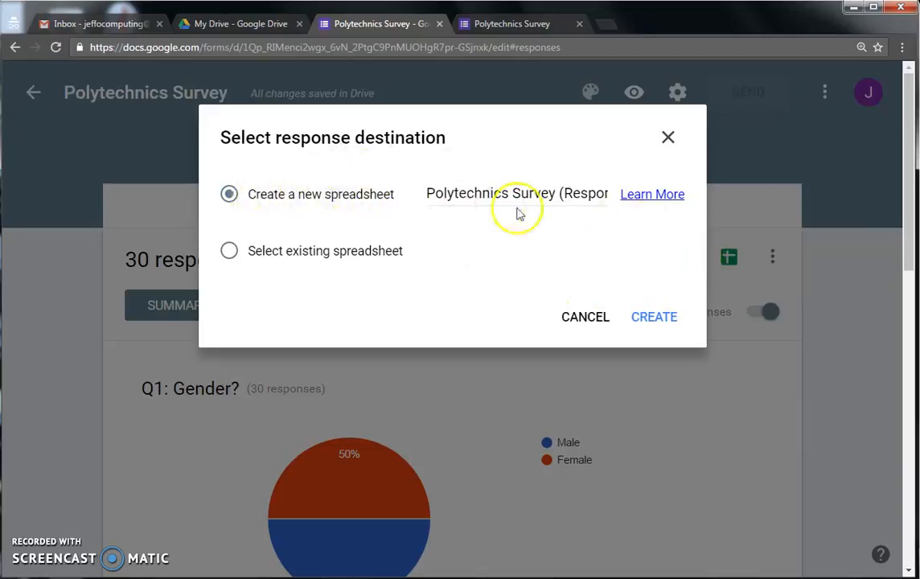
{"action": "left_click", "coordinate": [658, 319]}
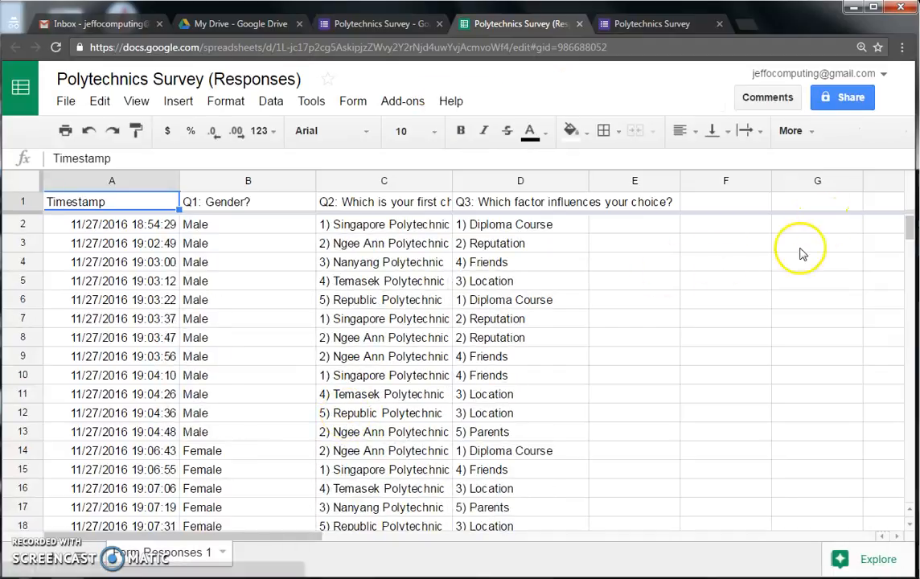
{"action": "scroll", "coordinate": [354, 334], "scroll_direction": "down", "scroll_amount": 7}
{"action": "scroll", "coordinate": [353, 339], "scroll_direction": "up", "scroll_amount": 7}
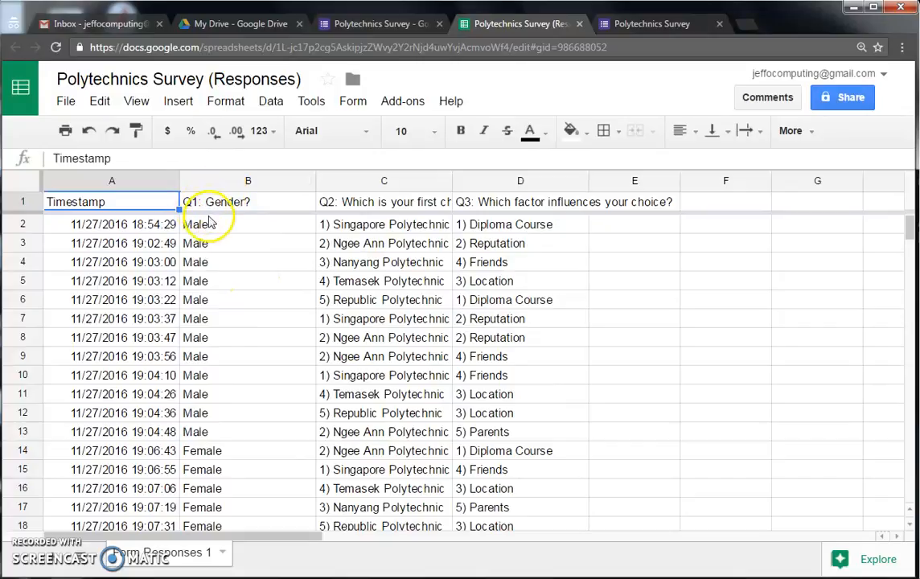
Fit the widths of columns A to D to their contents so the timestamps and full question headings show.
{"action": "double_click", "coordinate": [179, 180]}
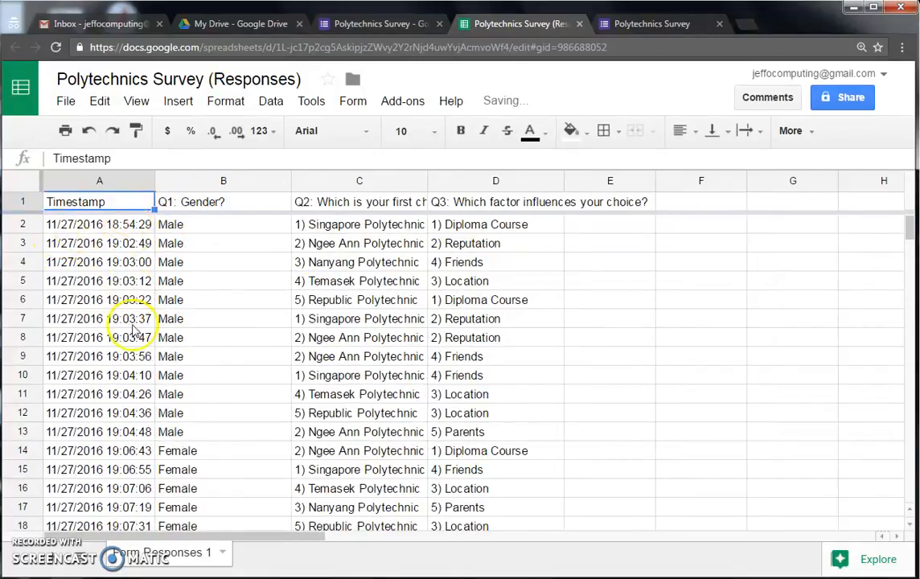
{"action": "left_click", "coordinate": [121, 269]}
{"action": "scroll", "coordinate": [125, 402], "scroll_direction": "down", "scroll_amount": 5}
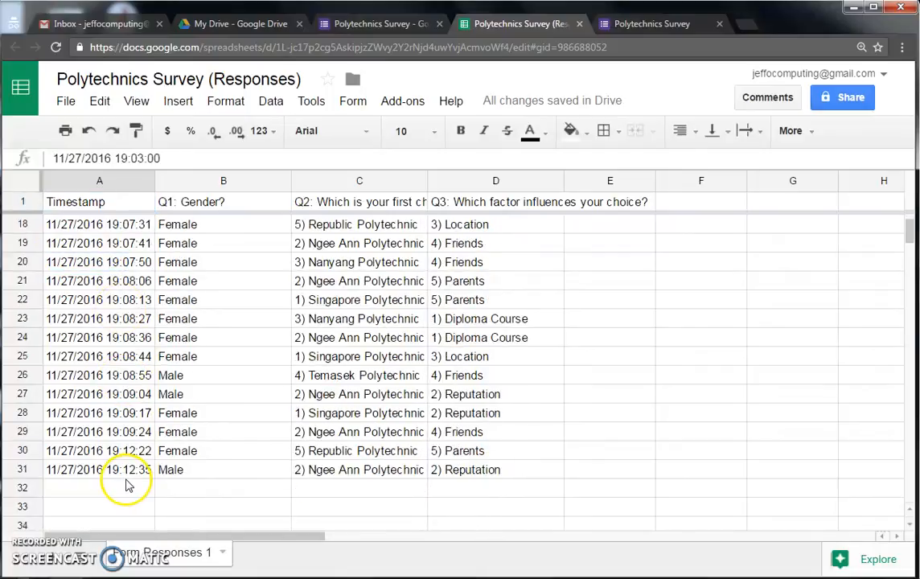
{"action": "scroll", "coordinate": [124, 478], "scroll_direction": "up", "scroll_amount": 5}
{"action": "double_click", "coordinate": [287, 180]}
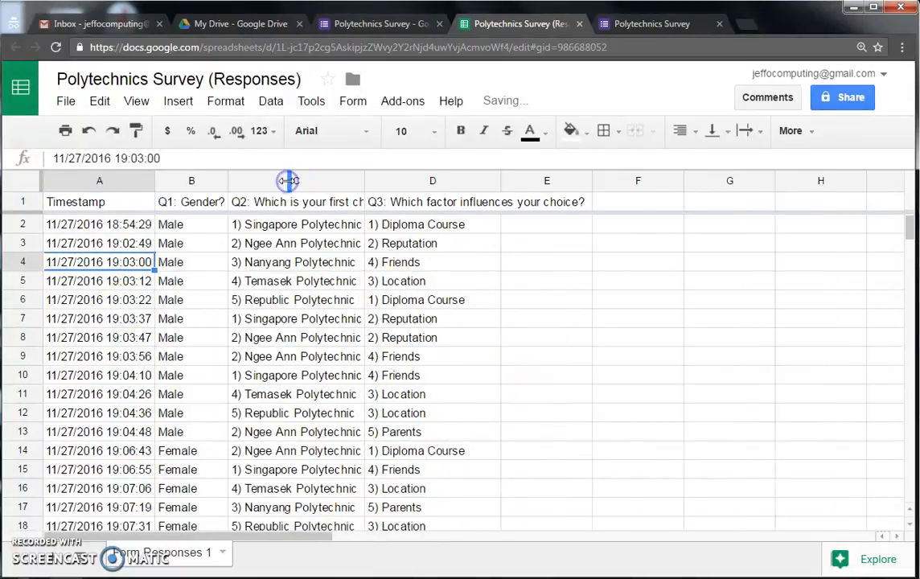
{"action": "scroll", "coordinate": [185, 353], "scroll_direction": "down", "scroll_amount": 4}
{"action": "scroll", "coordinate": [187, 414], "scroll_direction": "up", "scroll_amount": 4}
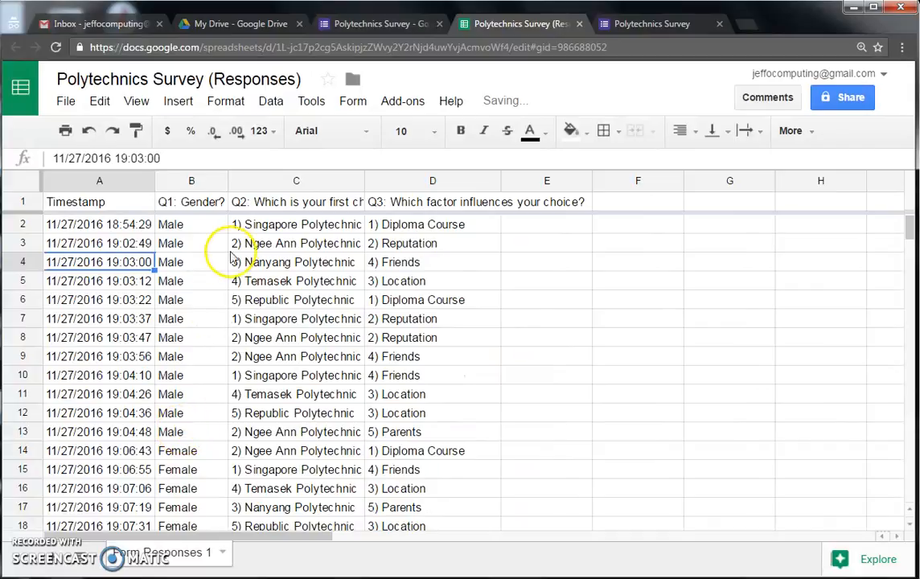
{"action": "double_click", "coordinate": [363, 181]}
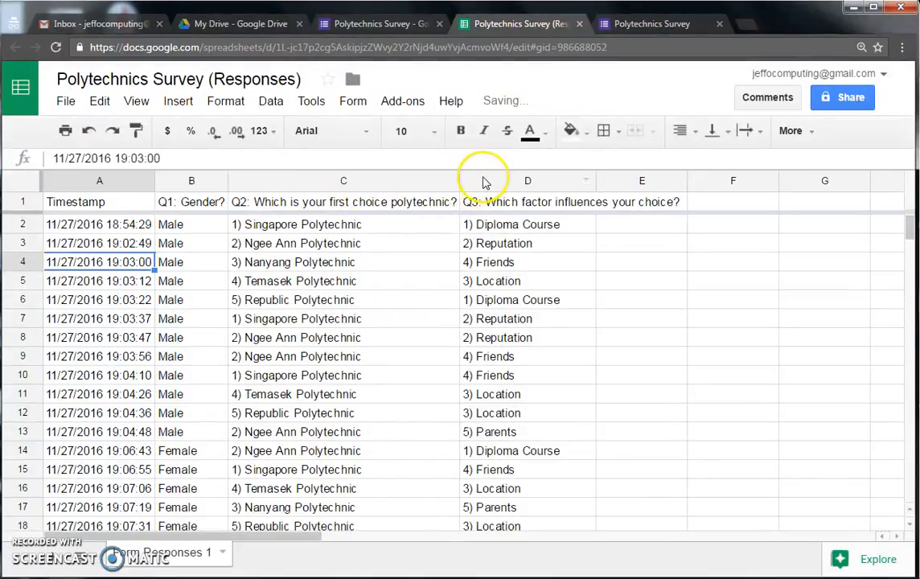
{"action": "double_click", "coordinate": [595, 180]}
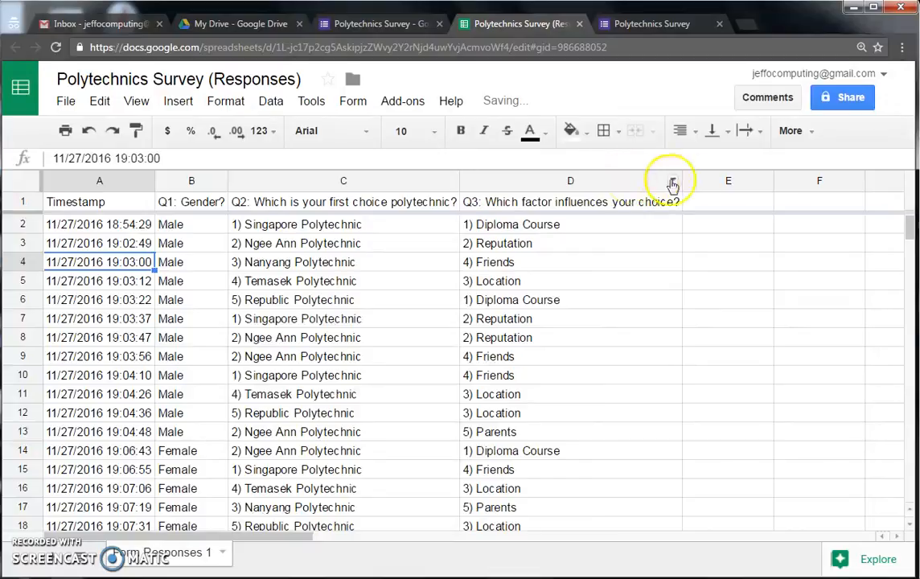
Apply all borders to the whole response table in A1:D31 and check it down to the last row.
{"action": "left_click_drag", "start_coordinate": [117, 201], "coordinate": [511, 185]}
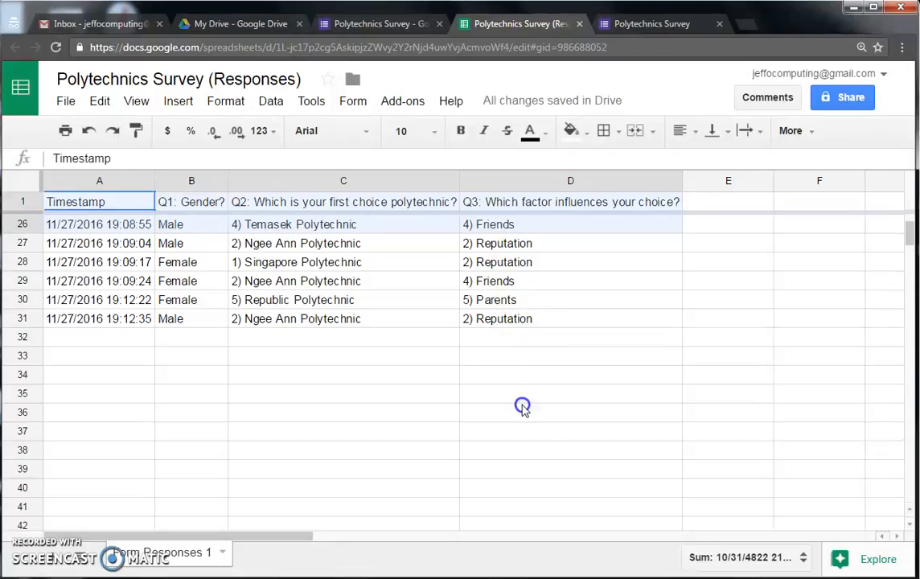
{"action": "left_click", "coordinate": [577, 323]}
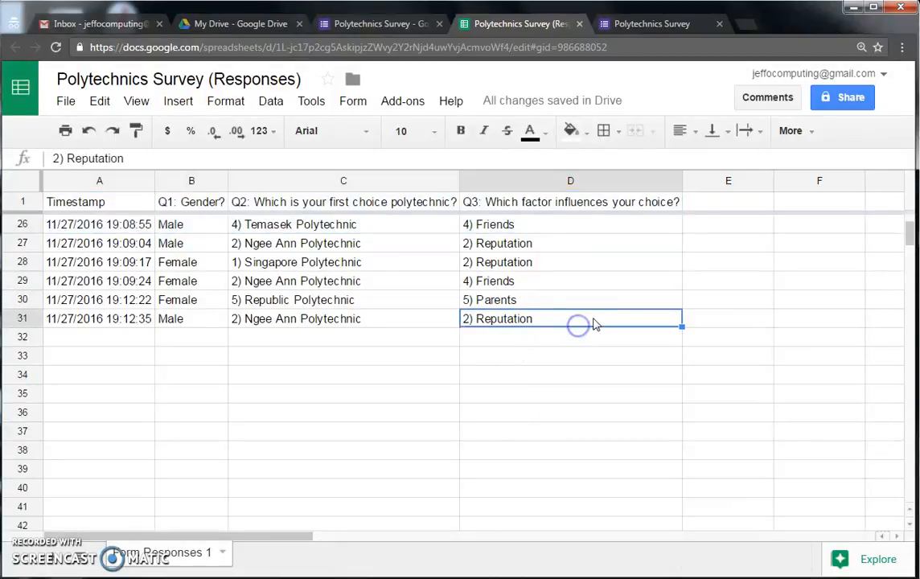
{"action": "left_click_drag", "start_coordinate": [605, 320], "coordinate": [12, 138]}
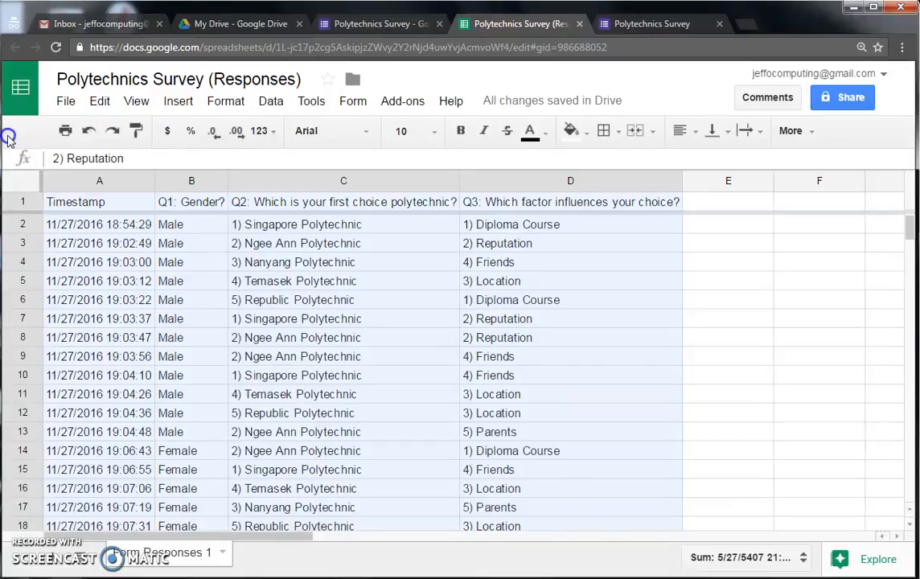
{"action": "left_click", "coordinate": [605, 131]}
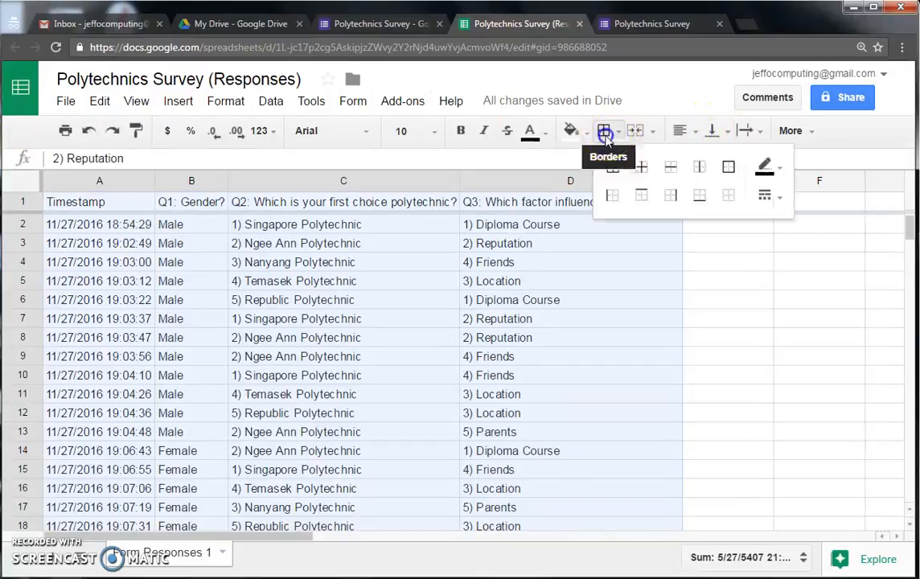
{"action": "left_click", "coordinate": [605, 163]}
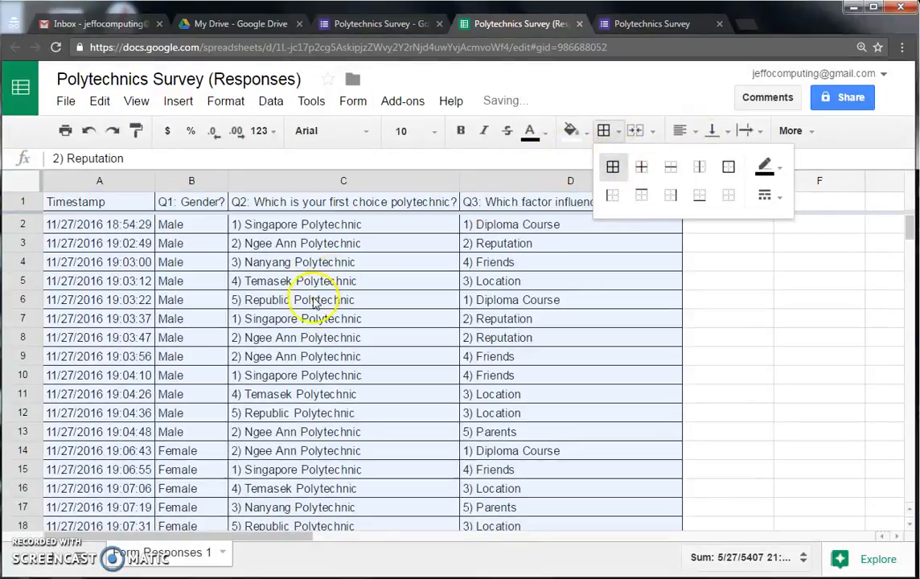
{"action": "left_click", "coordinate": [287, 320]}
{"action": "scroll", "coordinate": [287, 357], "scroll_direction": "down", "scroll_amount": 5}
{"action": "scroll", "coordinate": [361, 412], "scroll_direction": "down", "scroll_amount": 1}
{"action": "scroll", "coordinate": [364, 412], "scroll_direction": "up", "scroll_amount": 6}
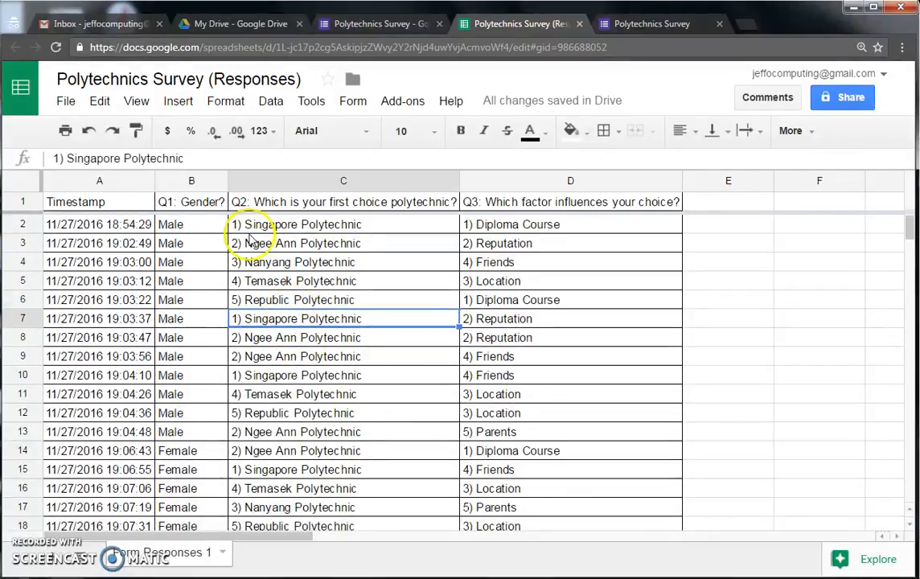
Create a pivot table from the Q1 to Q3 responses in B1:D31, leaving out the Timestamp column.
{"action": "left_click", "coordinate": [105, 204]}
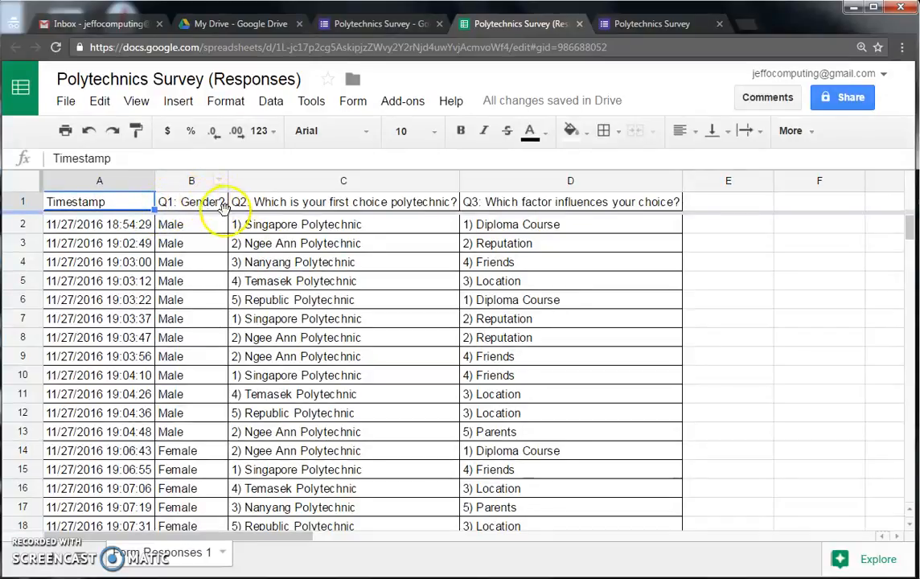
{"action": "left_click", "coordinate": [262, 223]}
{"action": "left_click_drag", "start_coordinate": [191, 201], "coordinate": [505, 226]}
{"action": "left_click", "coordinate": [318, 231]}
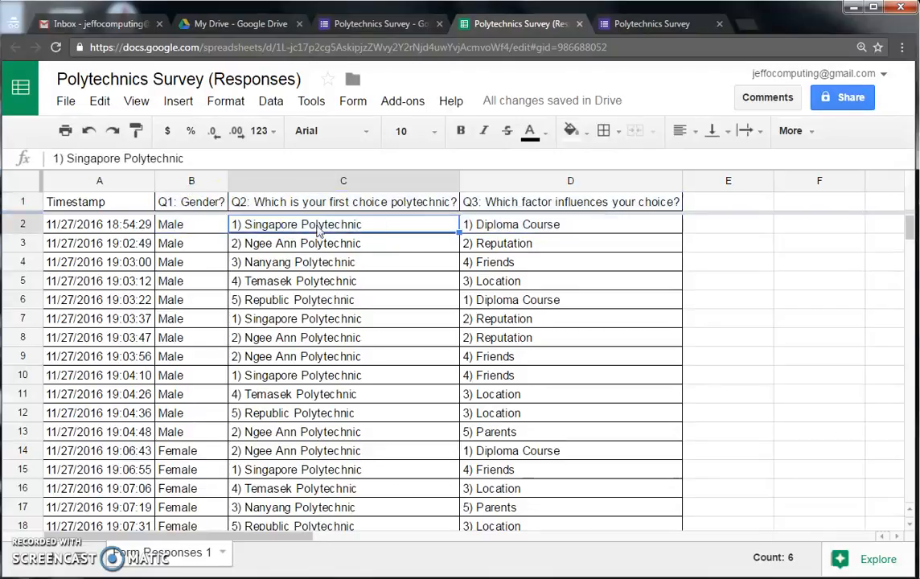
{"action": "left_click", "coordinate": [185, 206]}
{"action": "left_click_drag", "start_coordinate": [185, 206], "coordinate": [548, 265]}
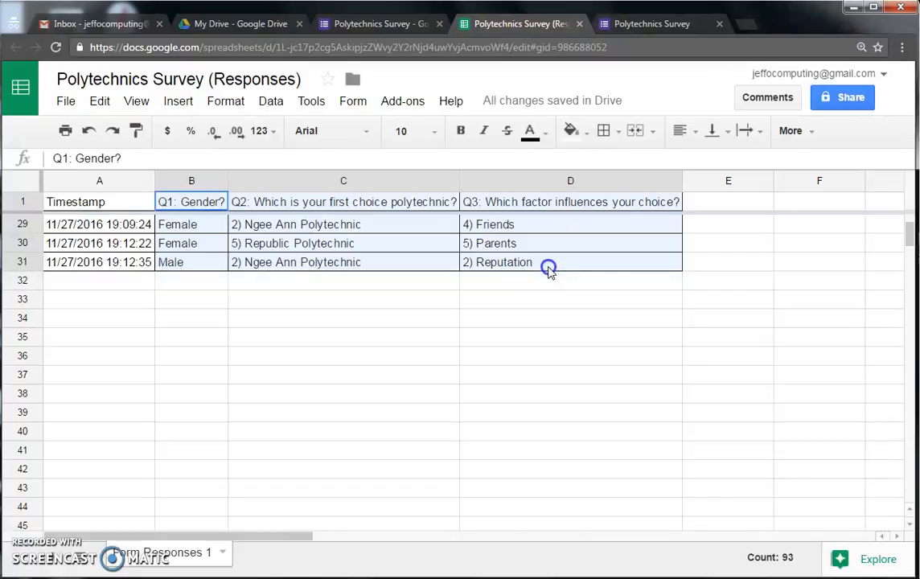
{"action": "scroll", "coordinate": [523, 355], "scroll_direction": "up", "scroll_amount": 9}
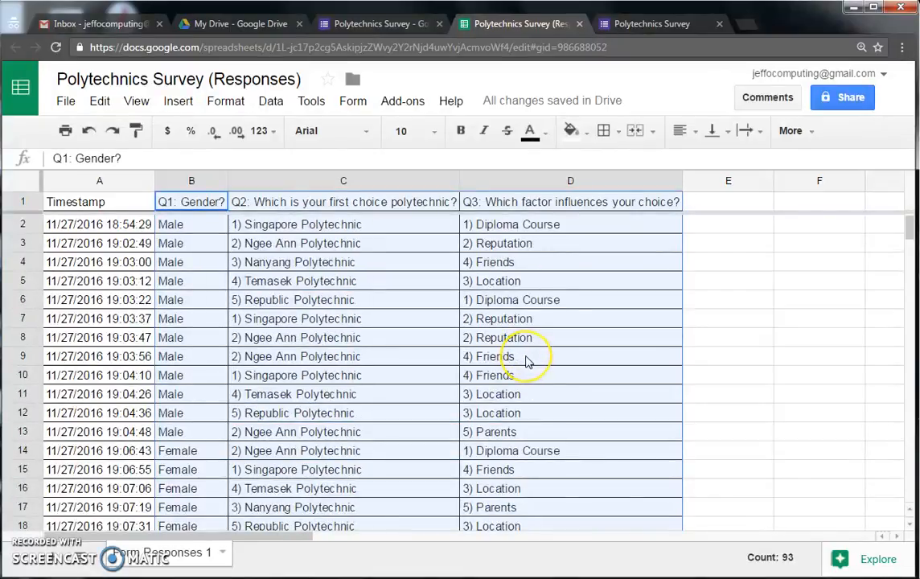
{"action": "scroll", "coordinate": [526, 362], "scroll_direction": "down", "scroll_amount": 8}
{"action": "scroll", "coordinate": [527, 362], "scroll_direction": "up", "scroll_amount": 8}
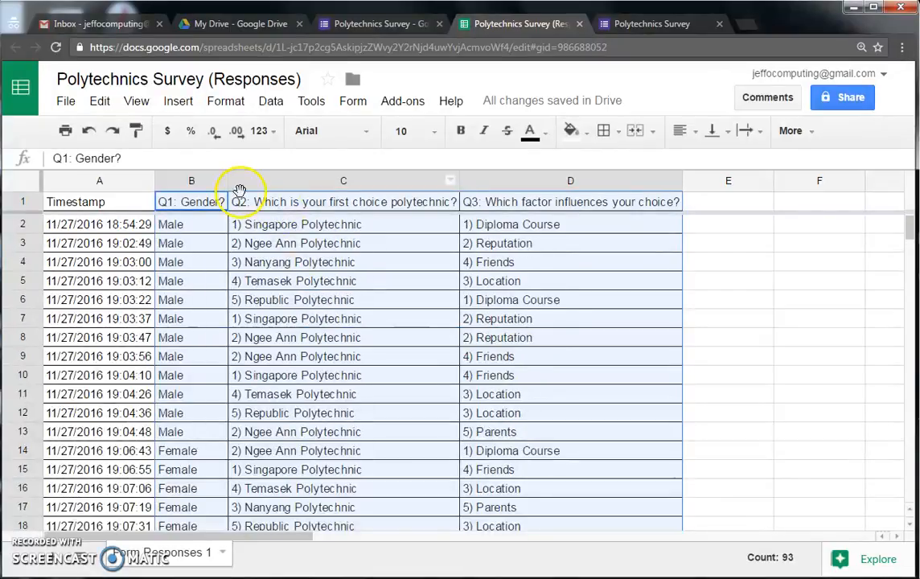
{"action": "left_click", "coordinate": [179, 102]}
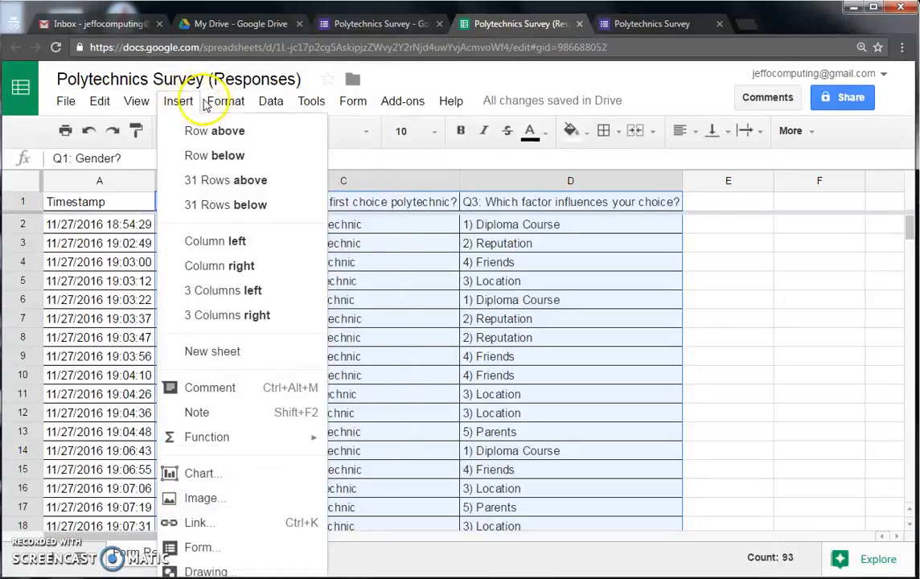
{"action": "mouse_move", "coordinate": [240, 109]}
{"action": "mouse_move", "coordinate": [270, 108]}
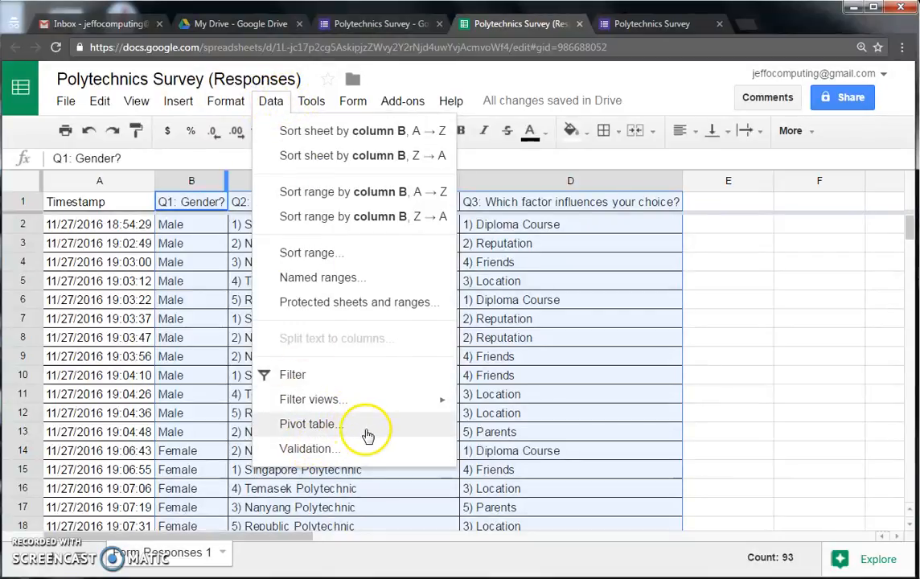
{"action": "left_click", "coordinate": [408, 432]}
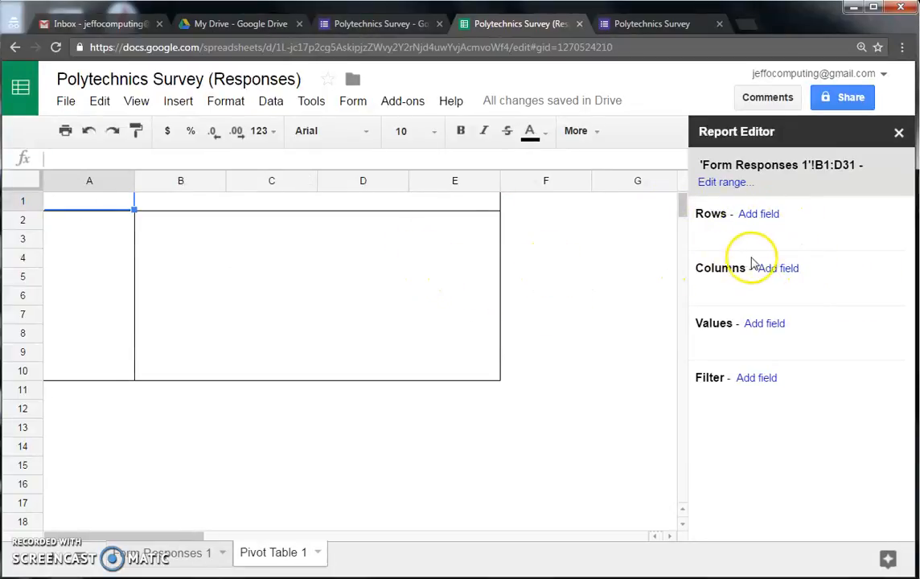
Group the pivot table rows by Q1: Gender? and add Q1: Gender? as a value summarized by COUNTA.
{"action": "left_click", "coordinate": [760, 215]}
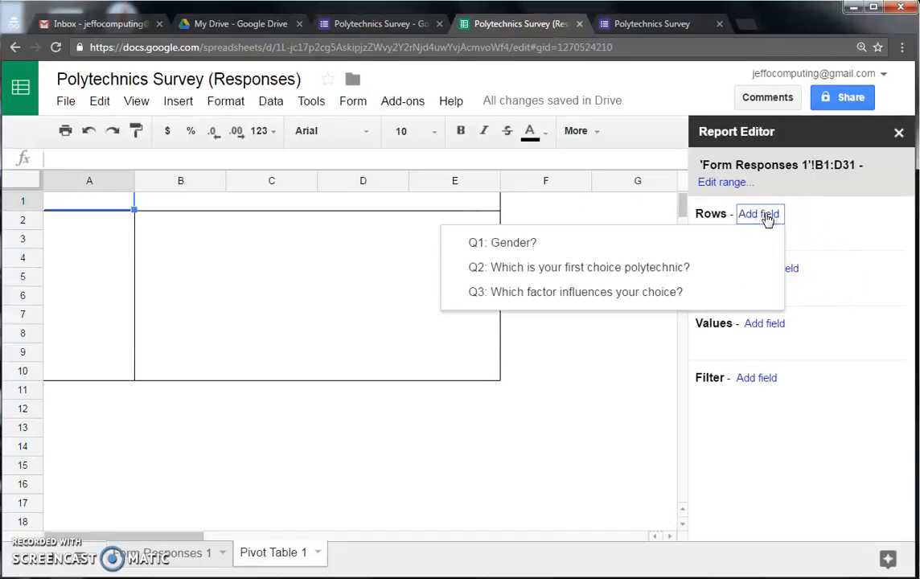
{"action": "left_click", "coordinate": [675, 242]}
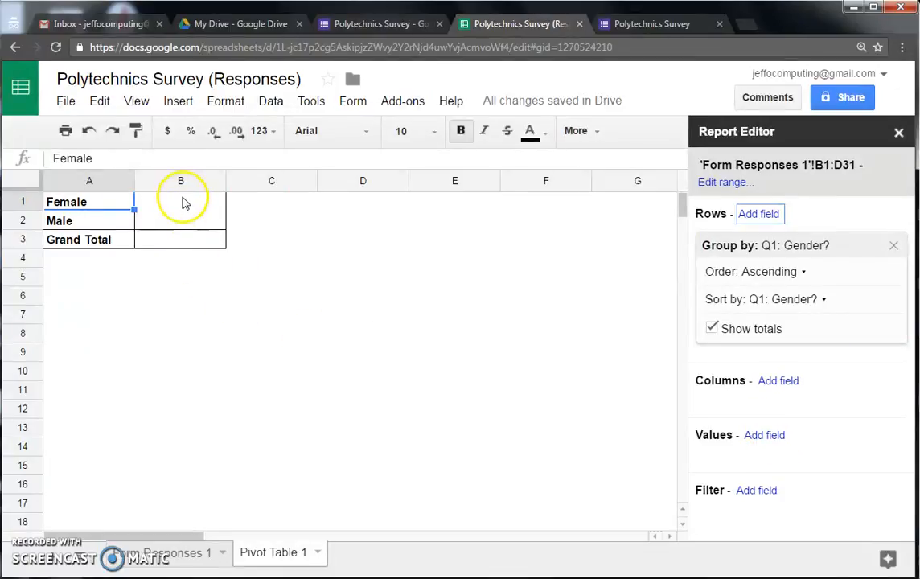
{"action": "left_click", "coordinate": [766, 436]}
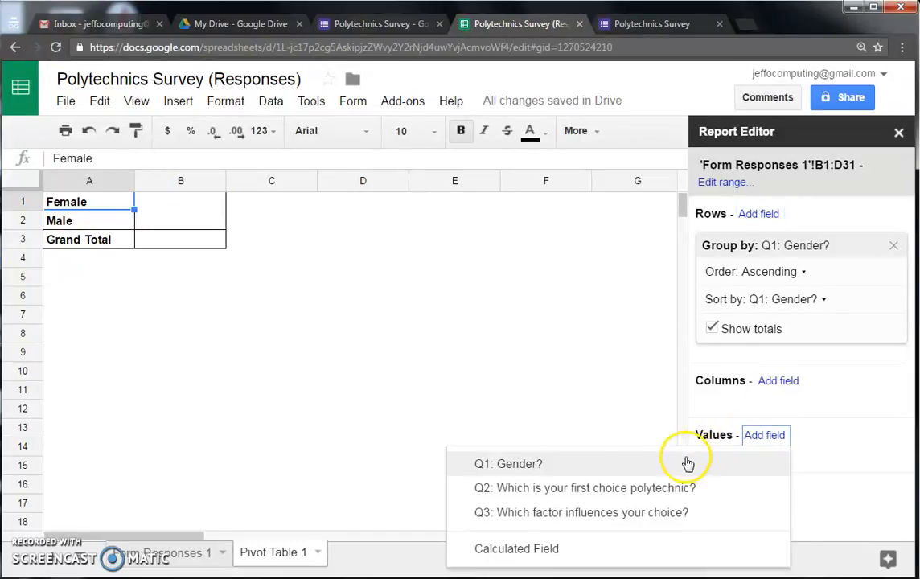
{"action": "left_click", "coordinate": [520, 465]}
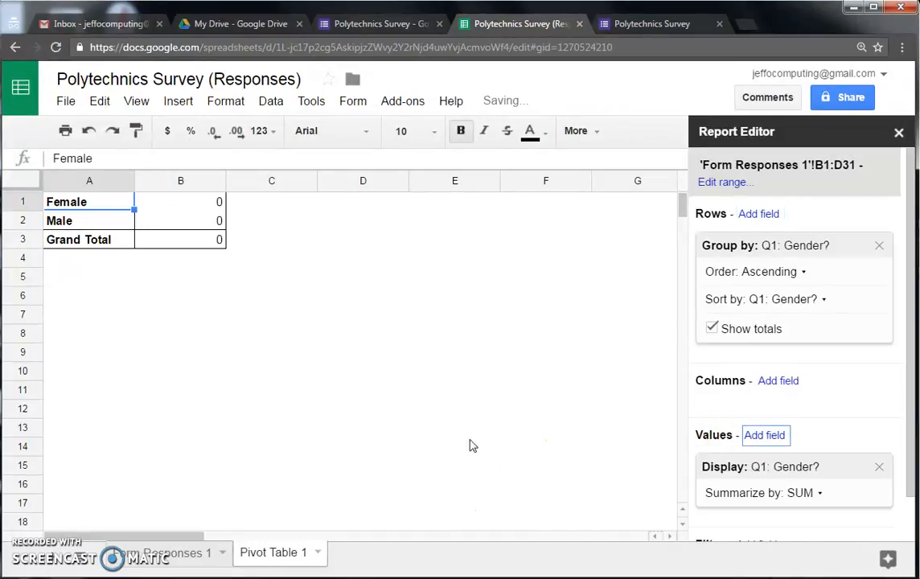
{"action": "left_click", "coordinate": [218, 205]}
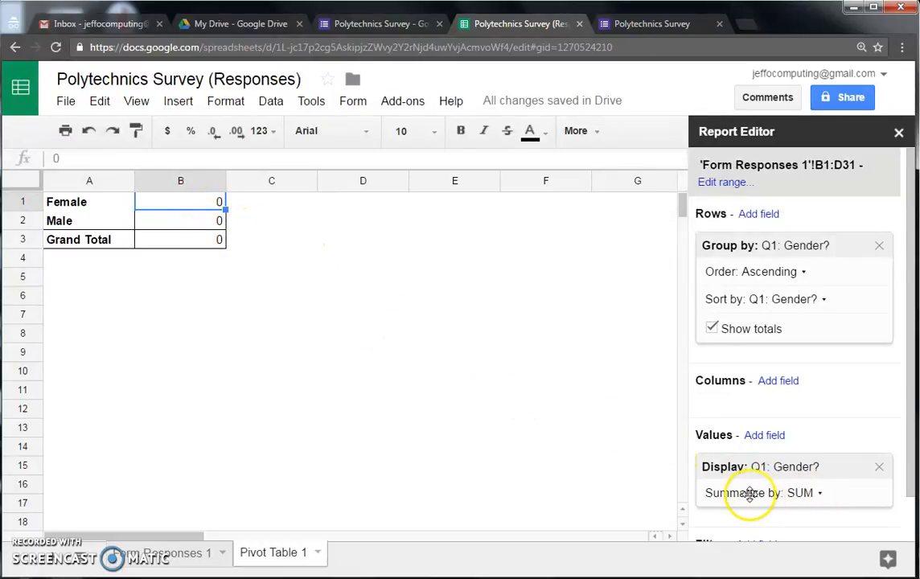
{"action": "left_click", "coordinate": [819, 495]}
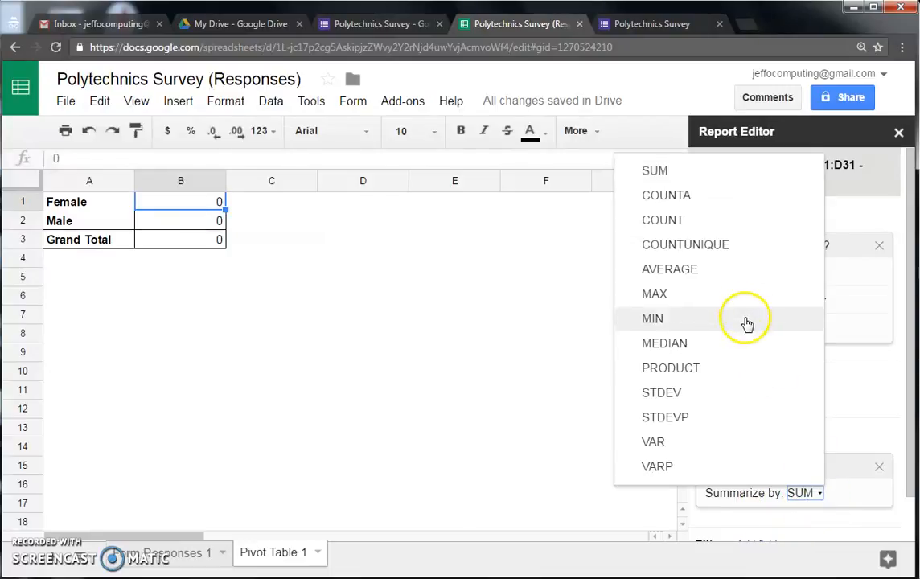
{"action": "left_click", "coordinate": [707, 197]}
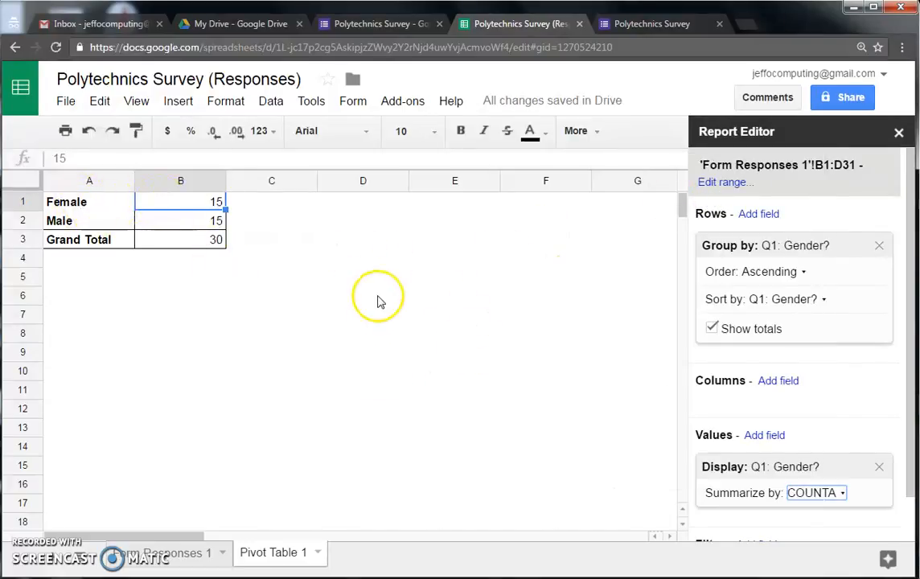
{"action": "left_click_drag", "start_coordinate": [411, 281], "coordinate": [386, 282]}
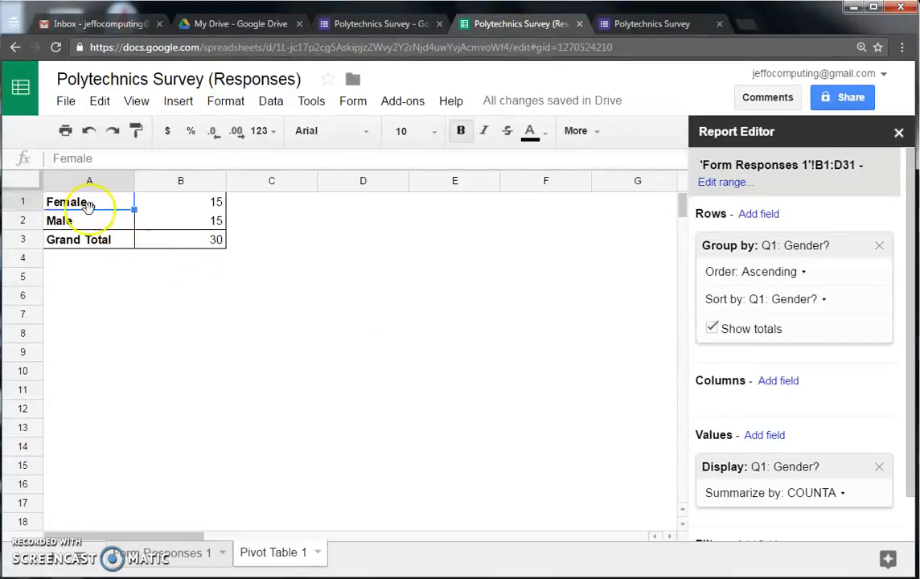
{"action": "left_click", "coordinate": [183, 222]}
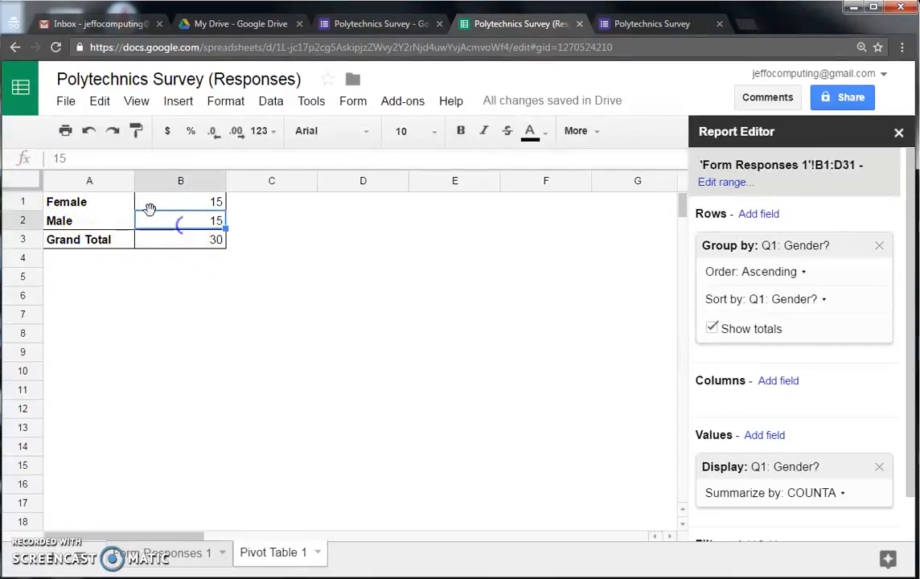
{"action": "left_click_drag", "start_coordinate": [102, 201], "coordinate": [159, 216]}
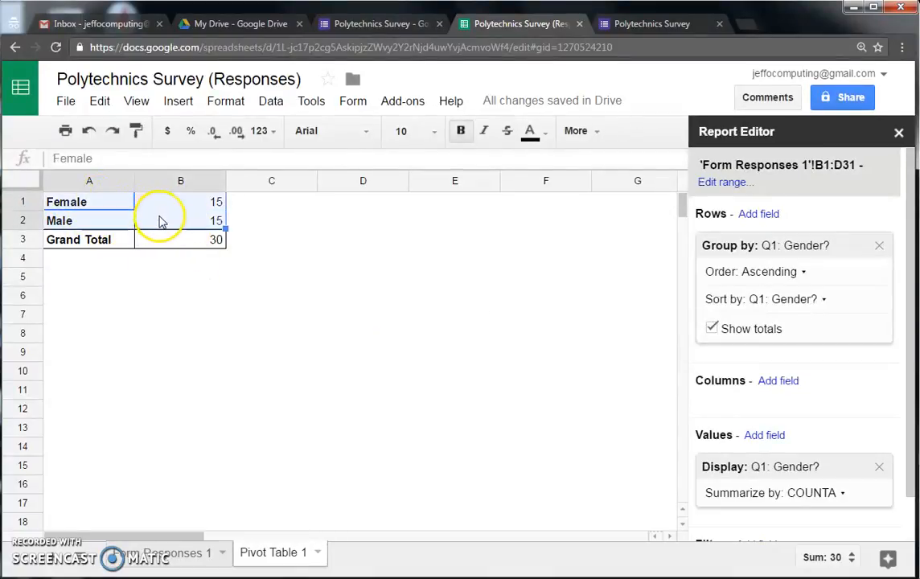
{"action": "left_click", "coordinate": [180, 101]}
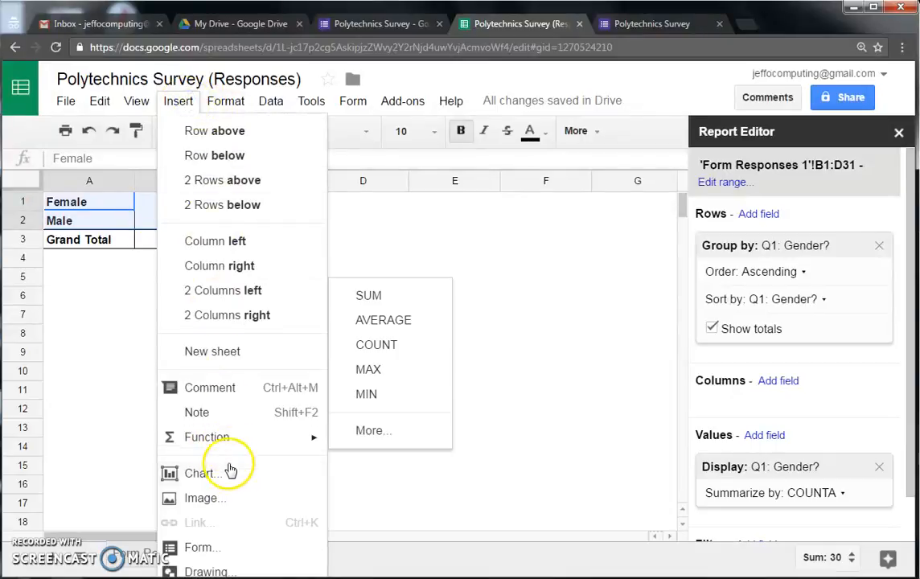
{"action": "left_click", "coordinate": [58, 431]}
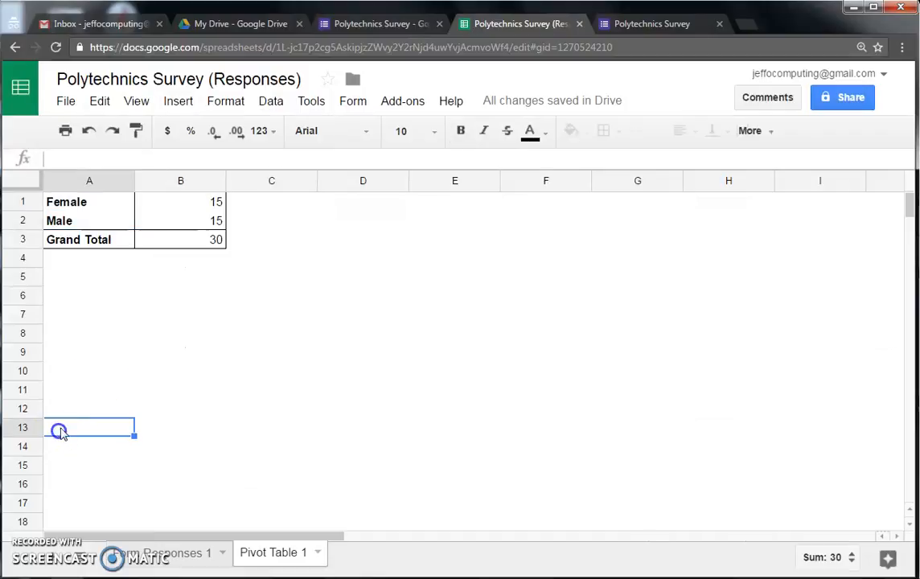
Insert the recommended pie chart from the Female and Male counts in A1:B2, leaving out the Grand Total row.
{"action": "left_click_drag", "start_coordinate": [95, 207], "coordinate": [177, 219]}
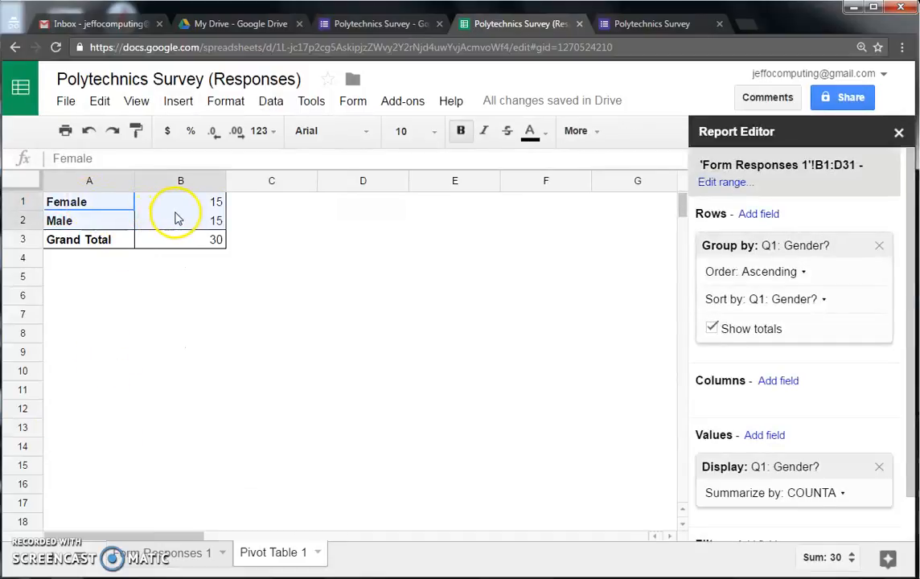
{"action": "left_click_drag", "start_coordinate": [117, 202], "coordinate": [177, 217]}
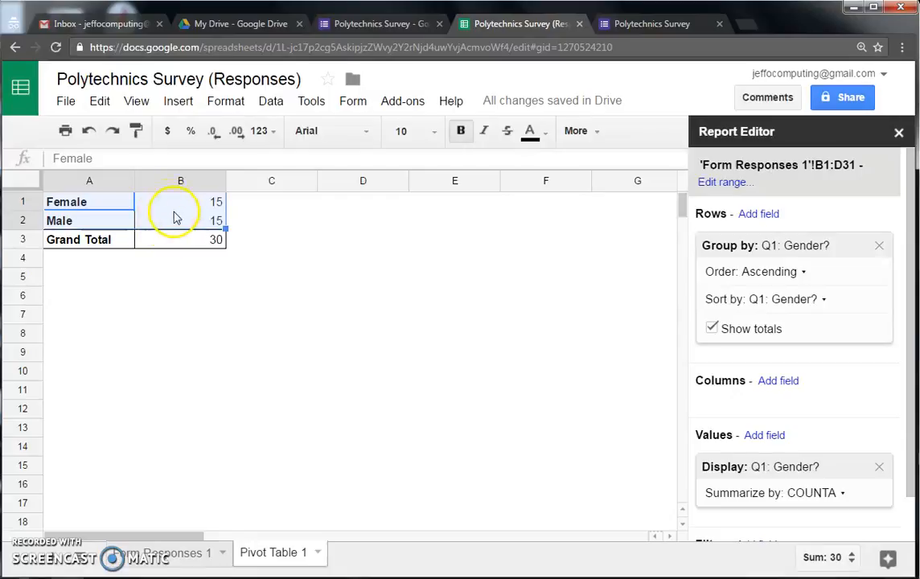
{"action": "left_click", "coordinate": [173, 101]}
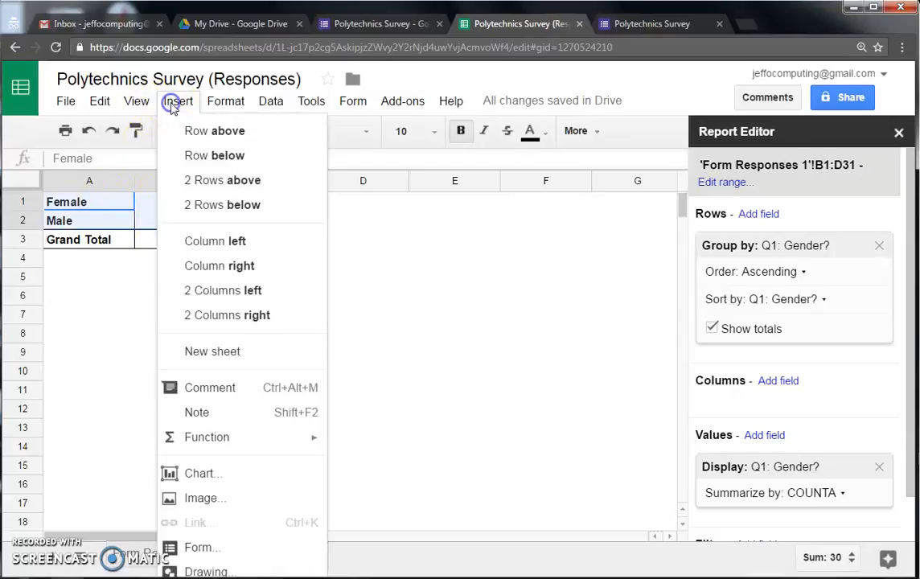
{"action": "left_click", "coordinate": [231, 479]}
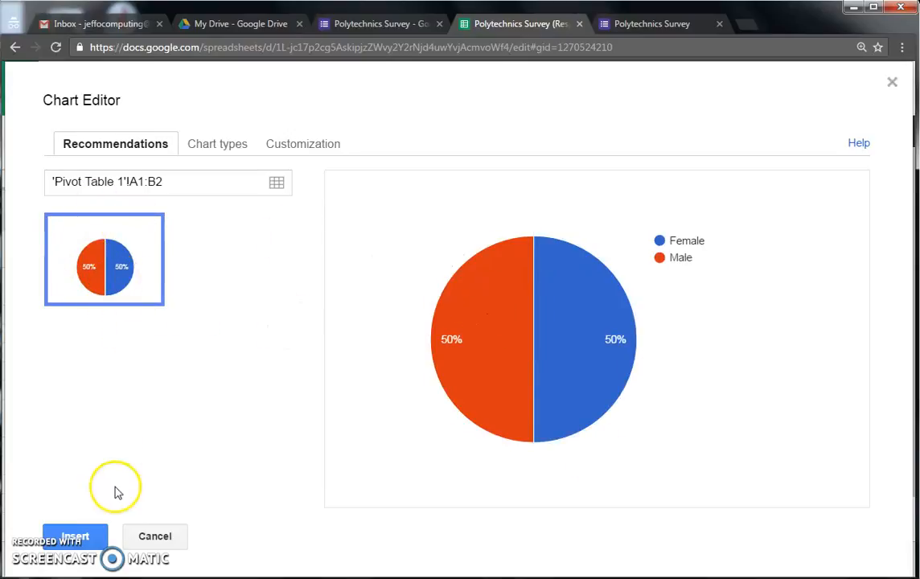
{"action": "left_click", "coordinate": [76, 537]}
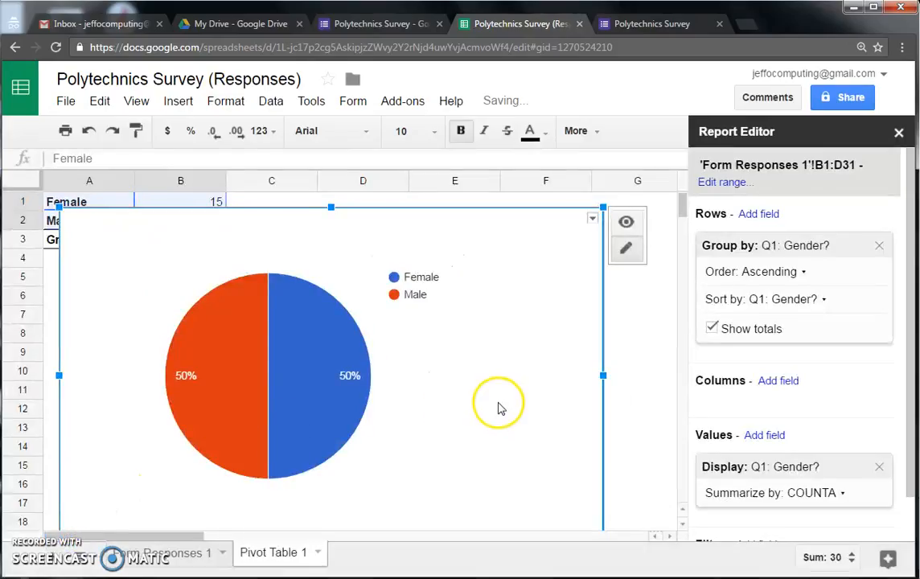
{"action": "left_click", "coordinate": [631, 392]}
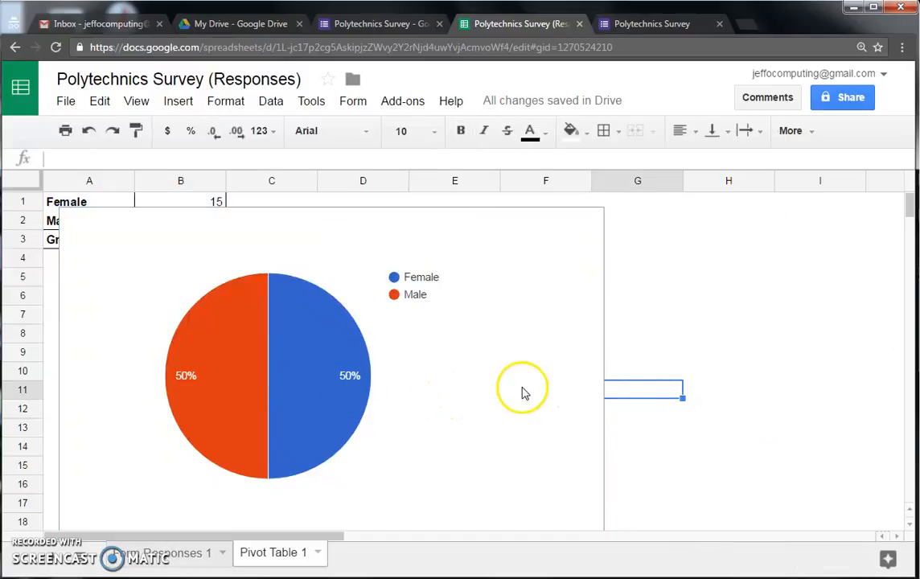
{"action": "left_click", "coordinate": [525, 393]}
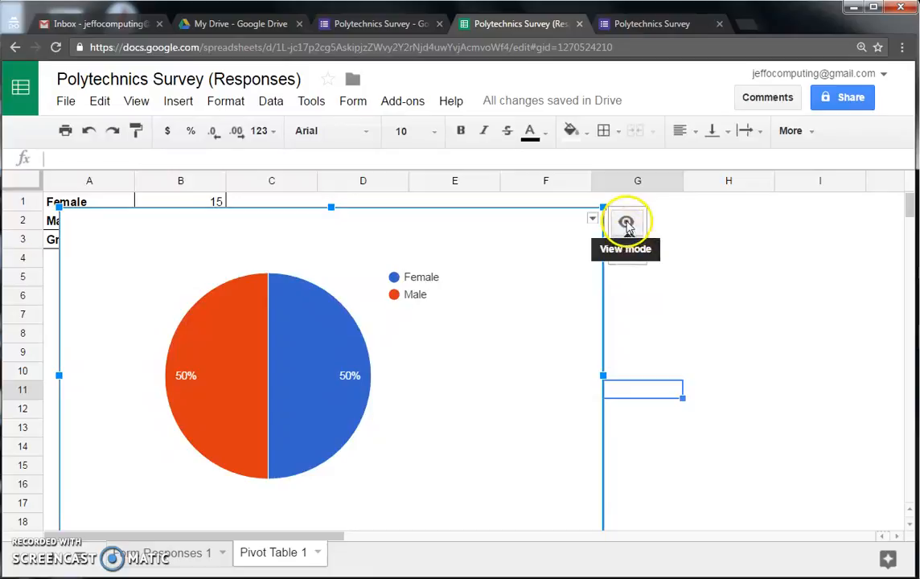
{"action": "left_click", "coordinate": [527, 331]}
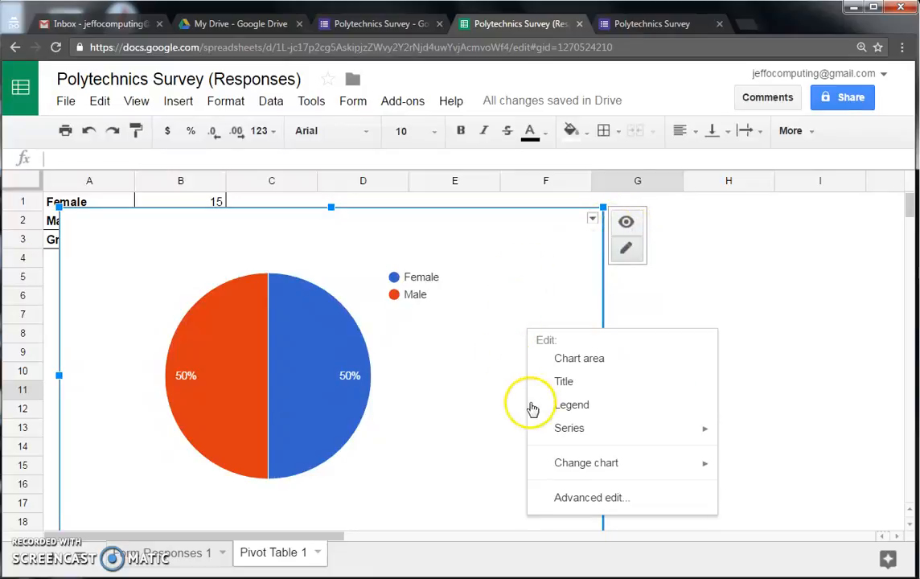
{"action": "left_click", "coordinate": [474, 455]}
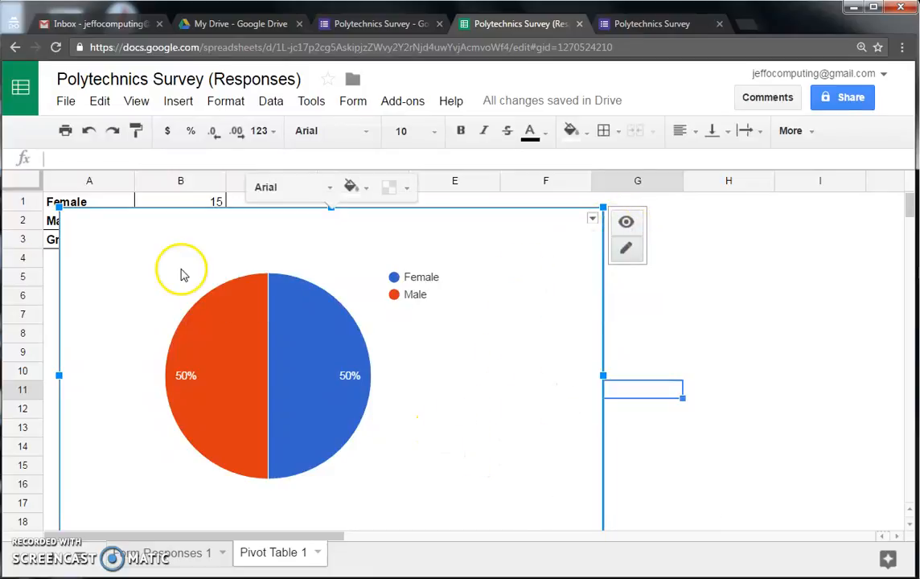
{"action": "left_click", "coordinate": [395, 190]}
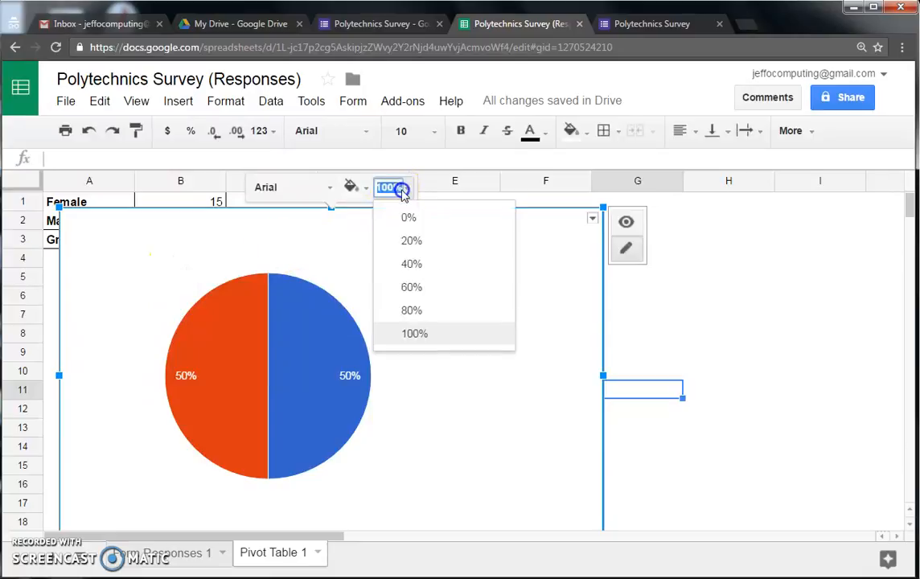
{"action": "left_click", "coordinate": [403, 193]}
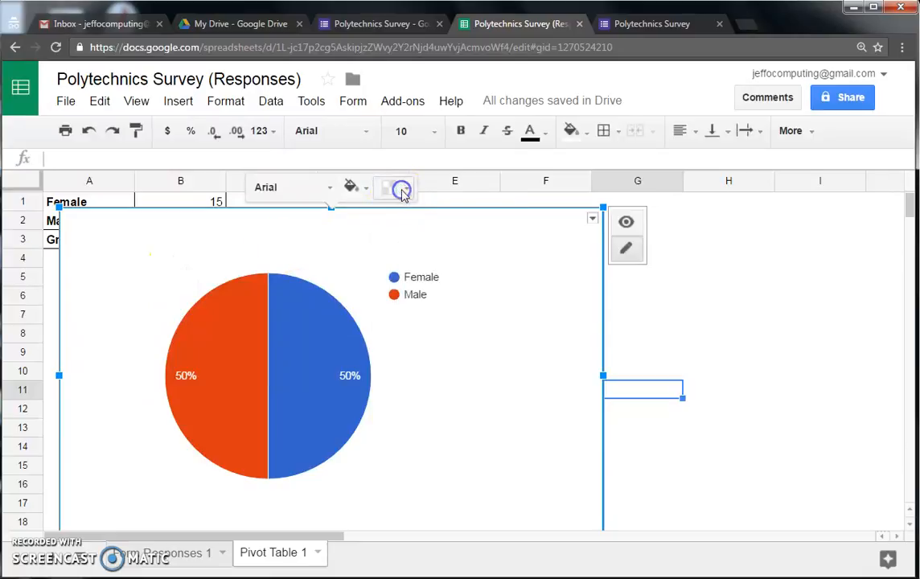
{"action": "right_click", "coordinate": [357, 247]}
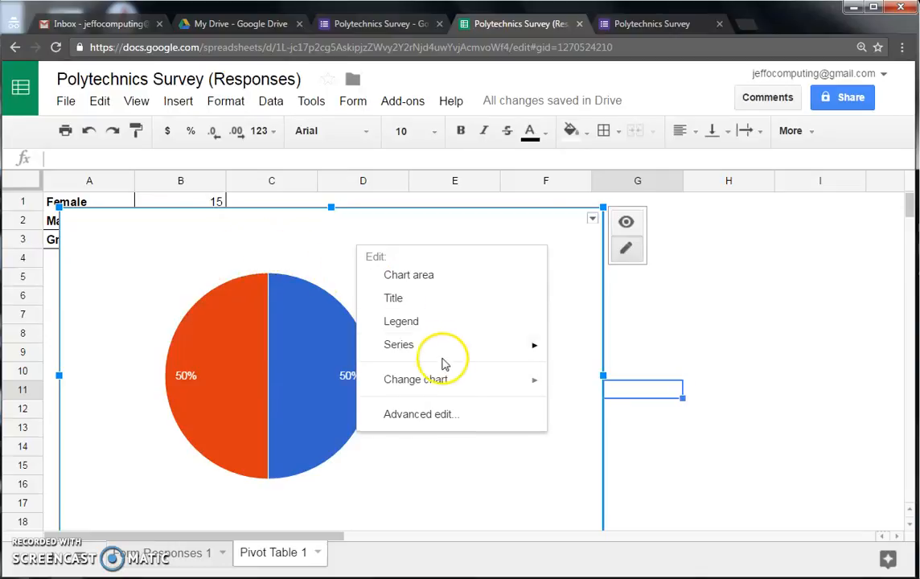
{"action": "mouse_move", "coordinate": [448, 391]}
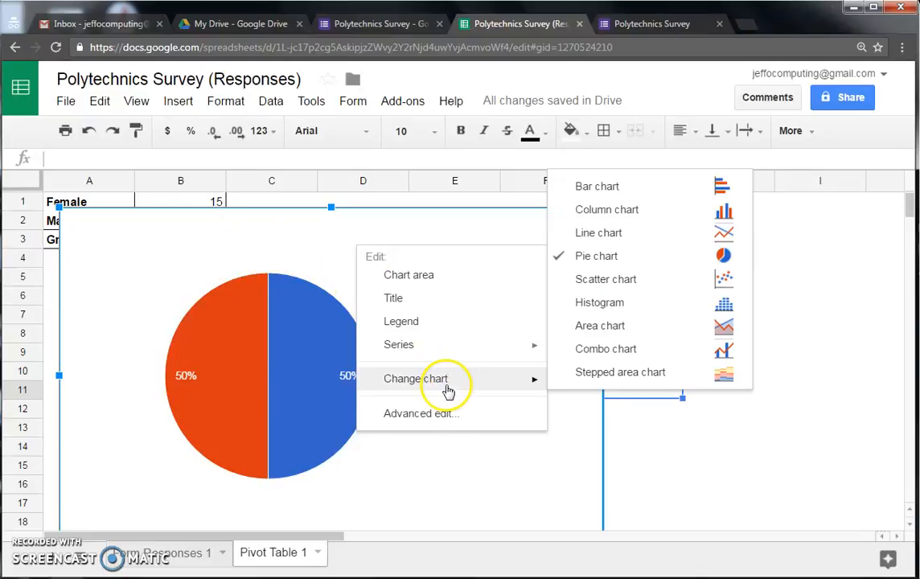
Copy the gender pie chart and create a new blank Google Slides presentation from My Drive in Google Drive.
{"action": "left_click", "coordinate": [107, 263]}
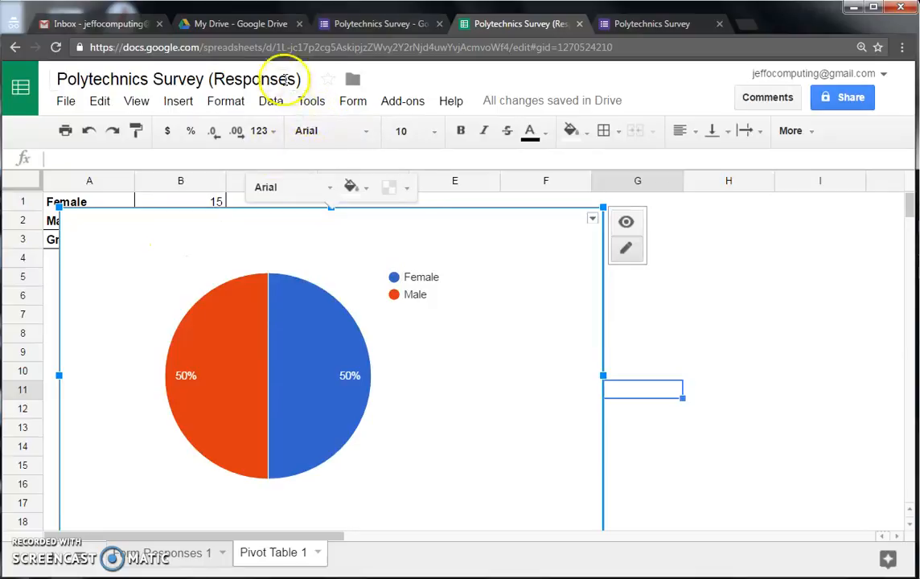
{"action": "left_click", "coordinate": [253, 28]}
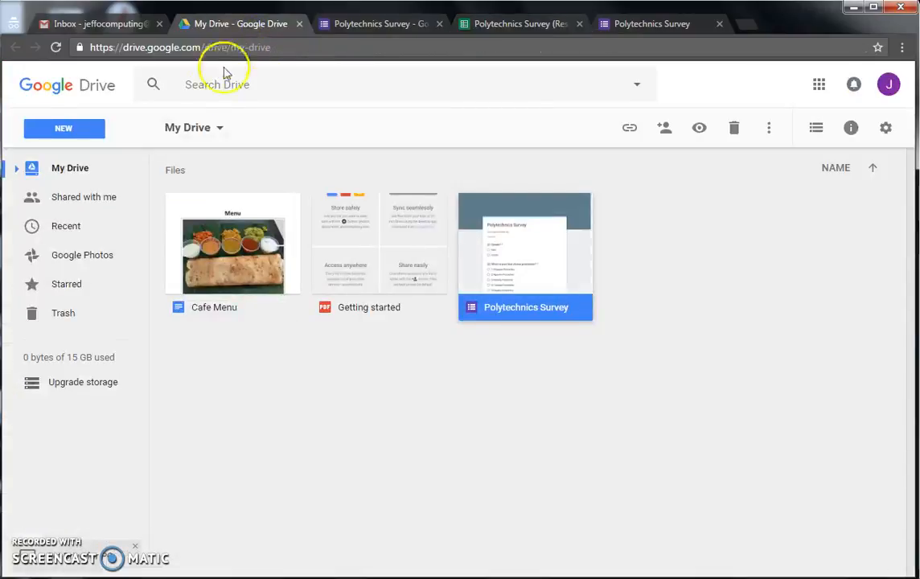
{"action": "left_click", "coordinate": [200, 128]}
{"action": "left_click", "coordinate": [251, 308]}
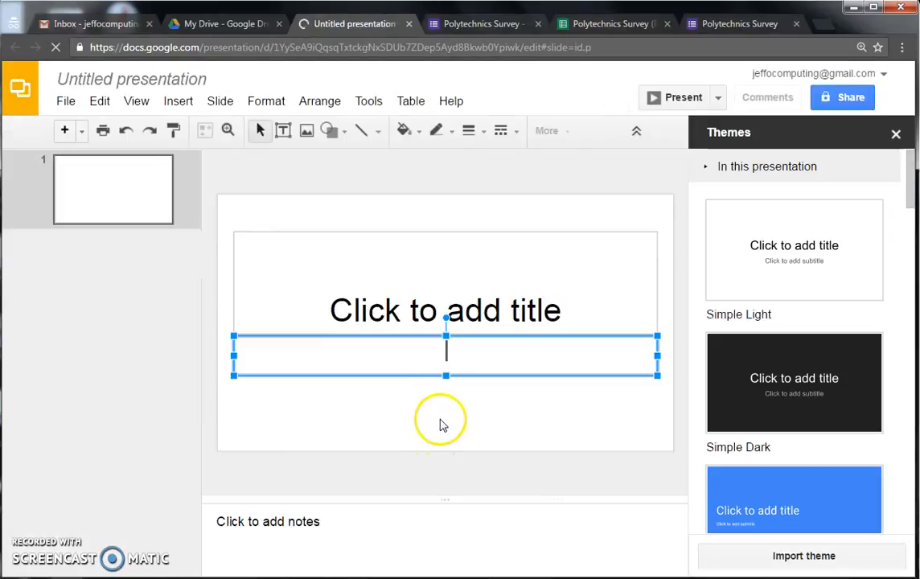
Paste the pie chart onto the first slide with the Don't link option.
{"action": "key", "text": "ctrl+v"}
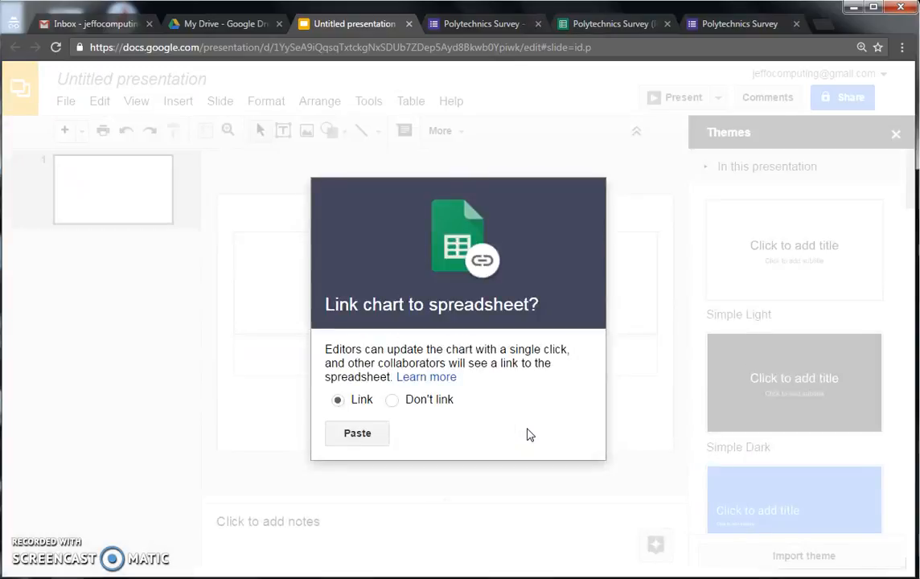
{"action": "left_click", "coordinate": [392, 402]}
{"action": "left_click", "coordinate": [357, 434]}
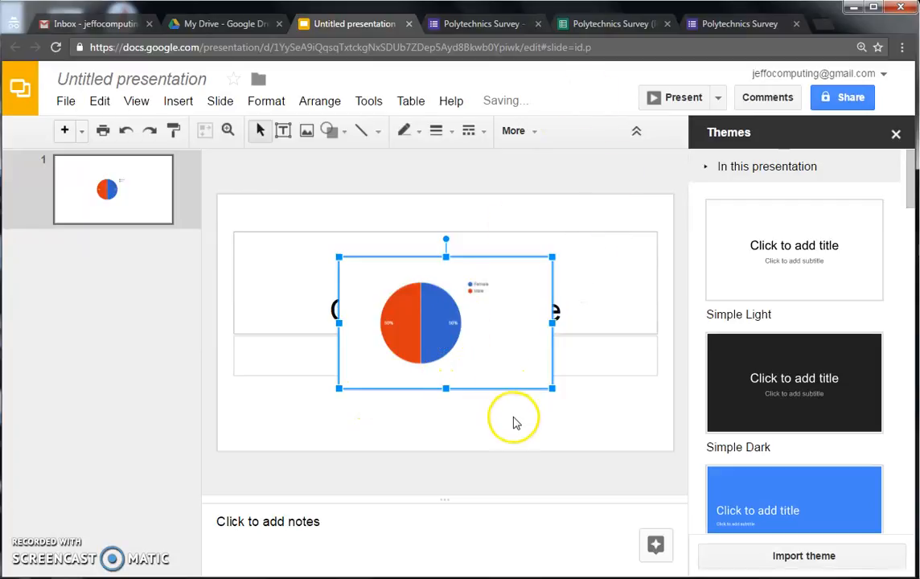
{"action": "right_click", "coordinate": [485, 373]}
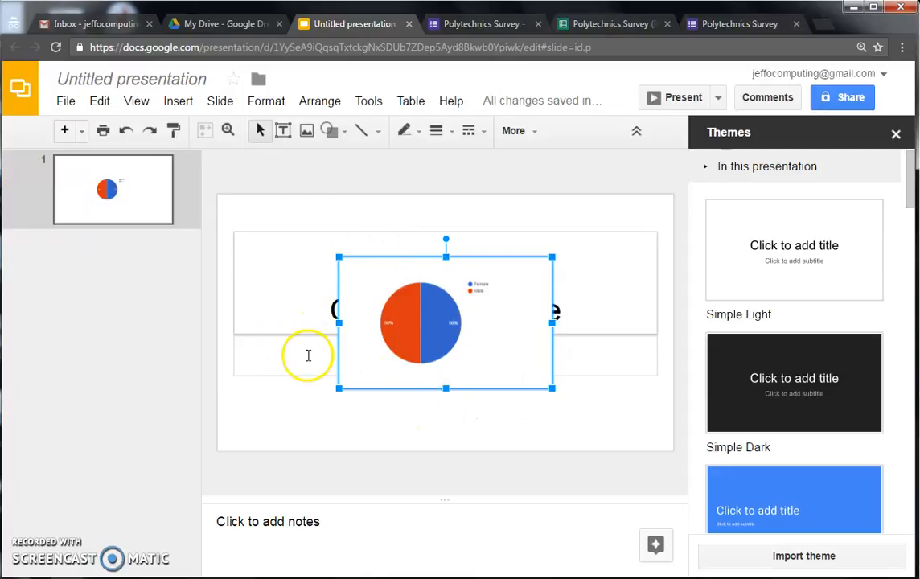
Add a text box reading "Gender Distribution" above the pie chart on the slide.
{"action": "left_click", "coordinate": [283, 130]}
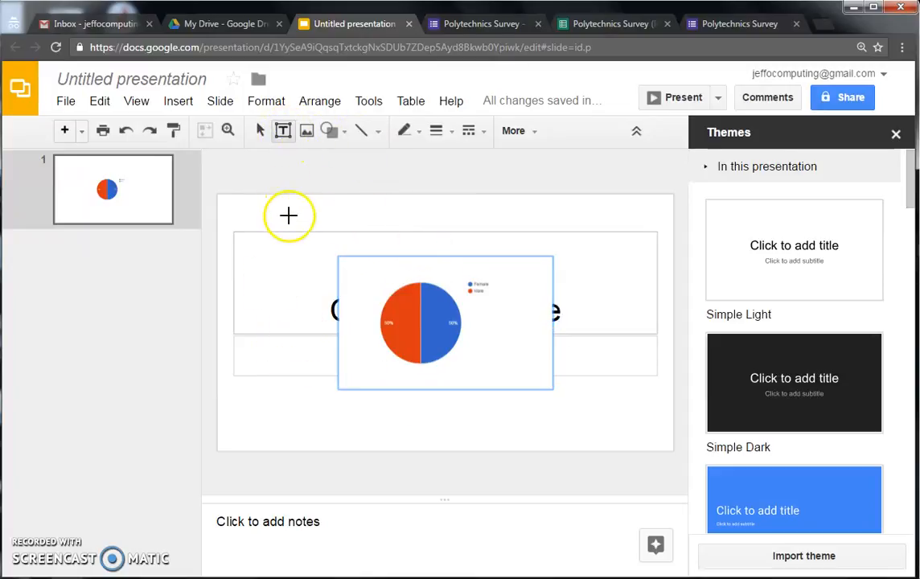
{"action": "left_click", "coordinate": [290, 216]}
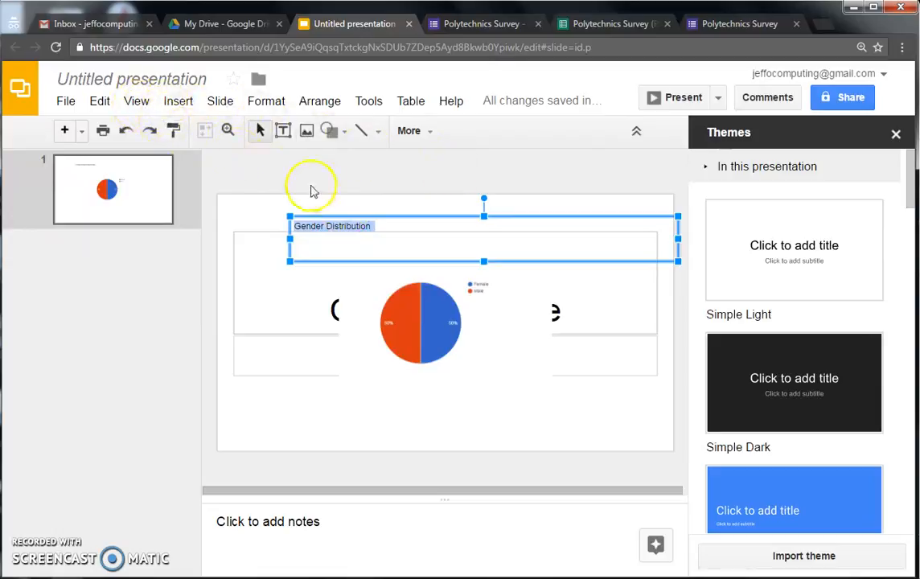
Close the theme list and format the "Gender Distribution" text as bold, centred and 24 pt.
{"action": "left_click", "coordinate": [374, 226]}
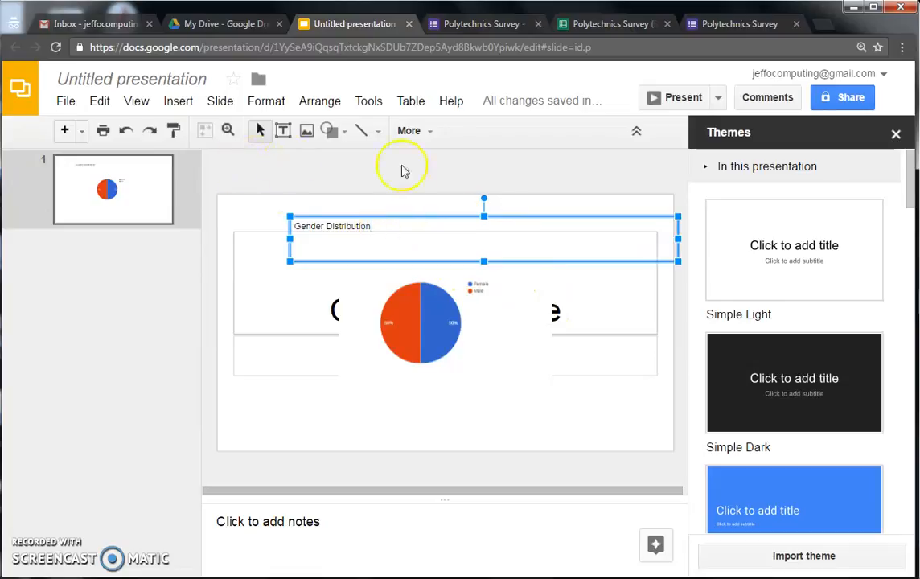
{"action": "left_click", "coordinate": [896, 134]}
{"action": "triple_click", "coordinate": [441, 203]}
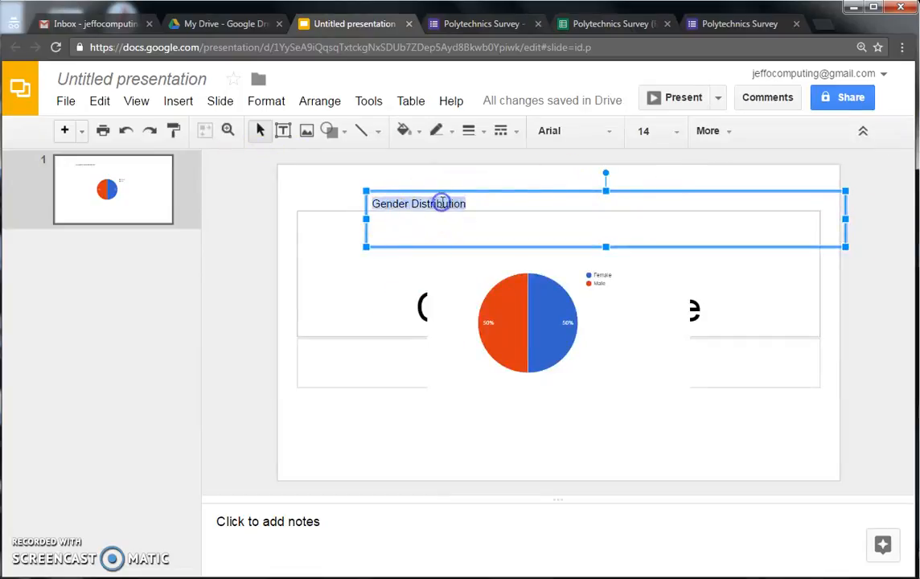
{"action": "left_click", "coordinate": [721, 133]}
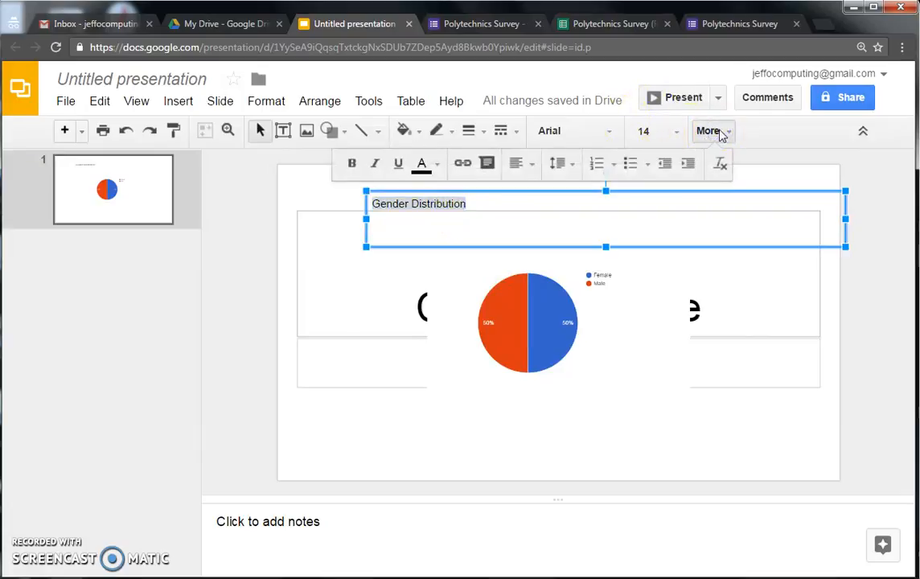
{"action": "left_click", "coordinate": [352, 165]}
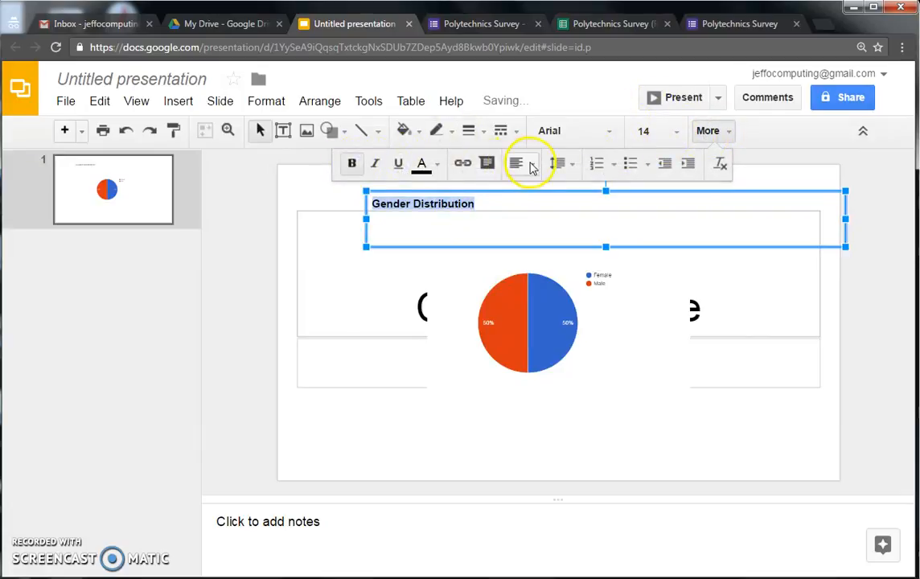
{"action": "left_click", "coordinate": [524, 163]}
{"action": "left_click", "coordinate": [546, 195]}
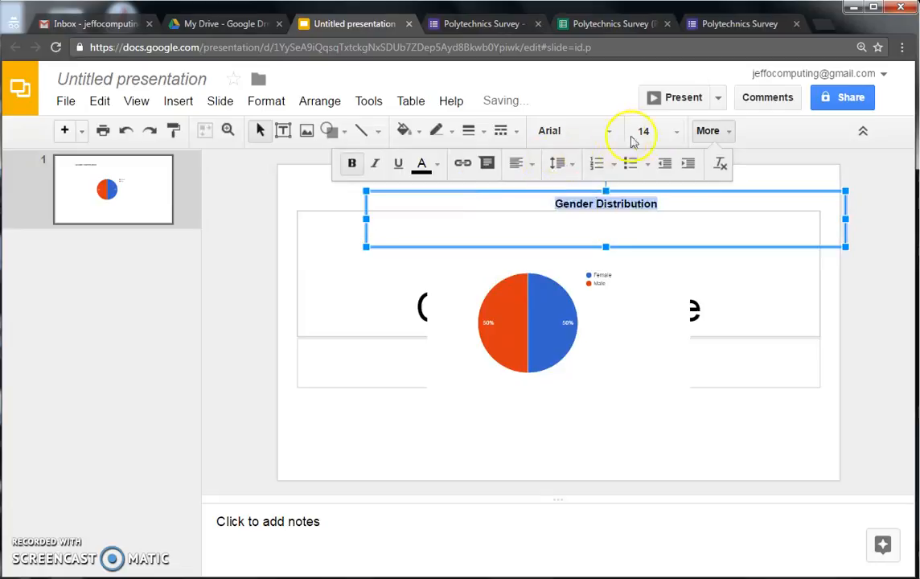
{"action": "left_click", "coordinate": [675, 134]}
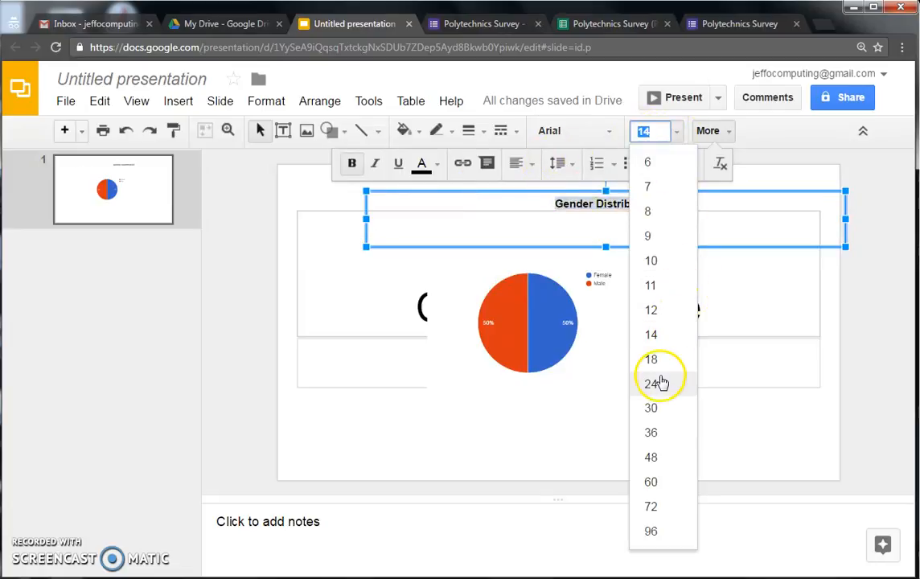
{"action": "left_click", "coordinate": [656, 384]}
{"action": "left_click", "coordinate": [623, 331]}
{"action": "left_click", "coordinate": [629, 241]}
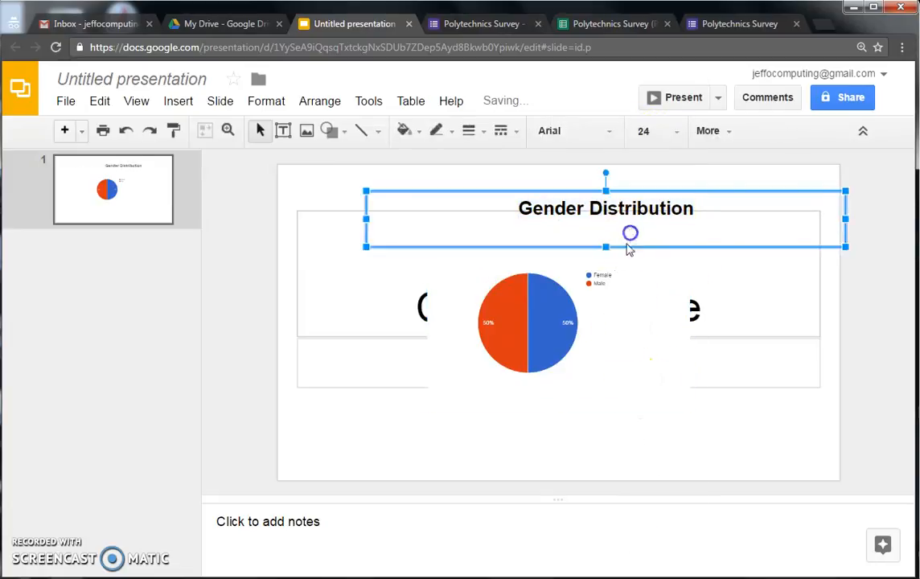
{"action": "left_click", "coordinate": [433, 419]}
Add a new slide after the gender chart slide.
{"action": "left_click", "coordinate": [150, 209]}
{"action": "right_click", "coordinate": [151, 209]}
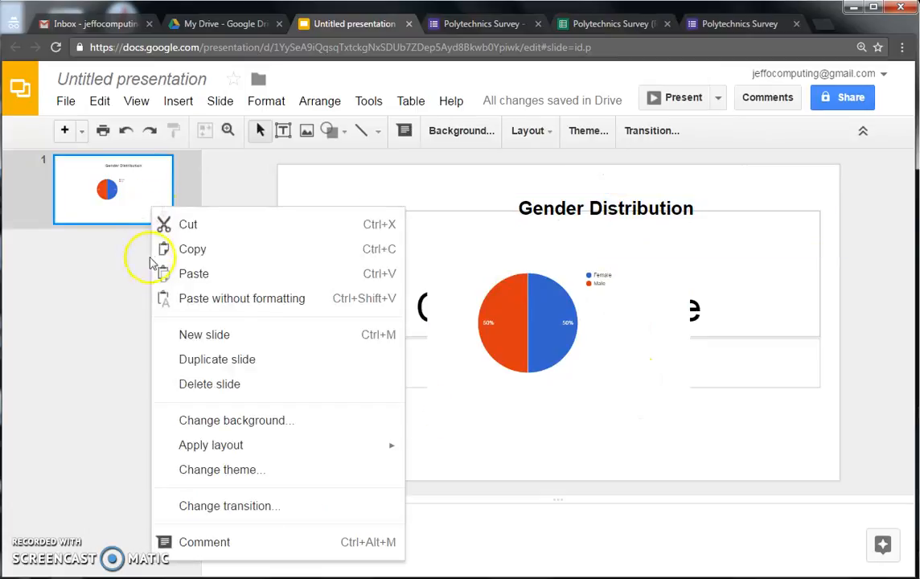
{"action": "left_click", "coordinate": [108, 289]}
{"action": "right_click", "coordinate": [111, 292]}
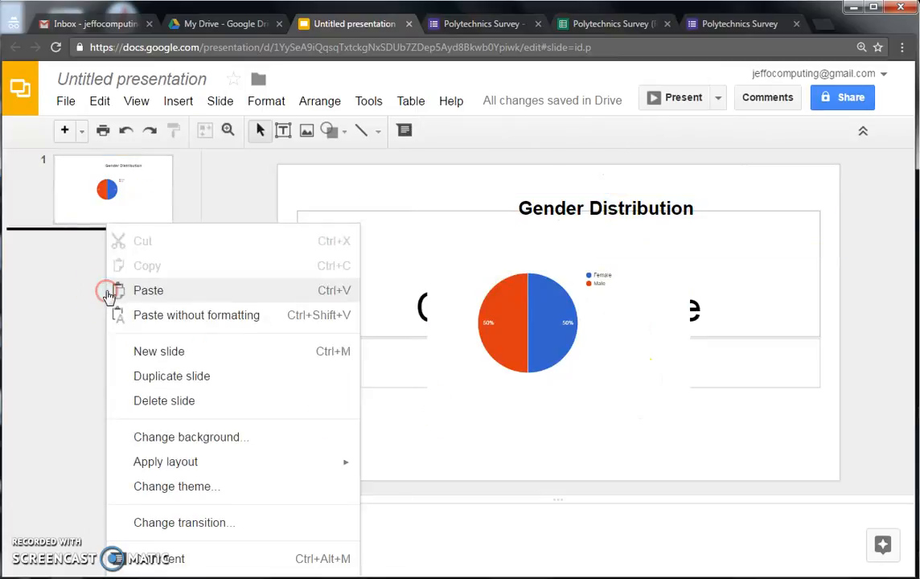
{"action": "left_click", "coordinate": [160, 354]}
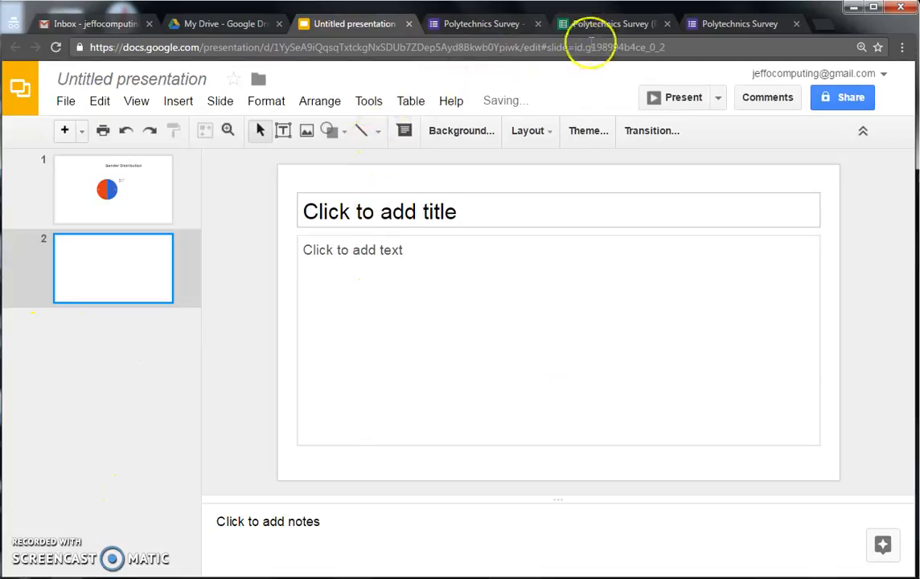
Switch to the Polytechnics Survey responses spreadsheet and create a new pivot table from the Form Responses 1 range B1:D31.
{"action": "left_click", "coordinate": [623, 24]}
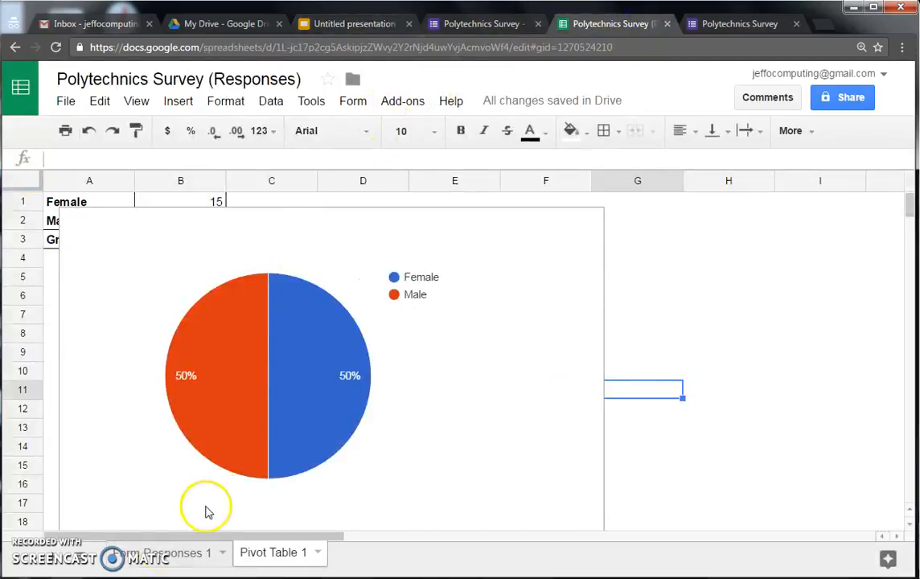
{"action": "left_click", "coordinate": [187, 562]}
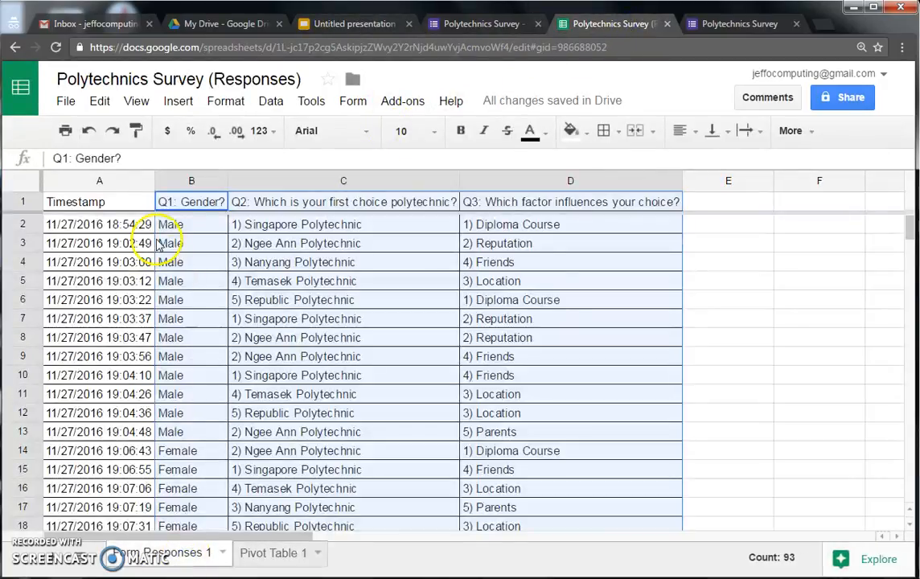
{"action": "scroll", "coordinate": [619, 431], "scroll_direction": "down", "scroll_amount": 4}
{"action": "scroll", "coordinate": [621, 432], "scroll_direction": "up", "scroll_amount": 4}
{"action": "left_click", "coordinate": [270, 102]}
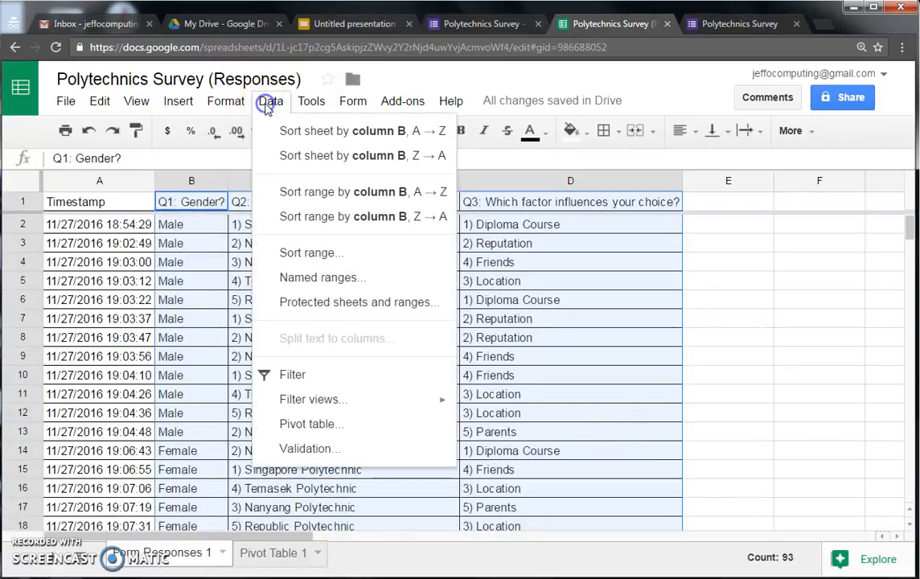
{"action": "left_click", "coordinate": [310, 426]}
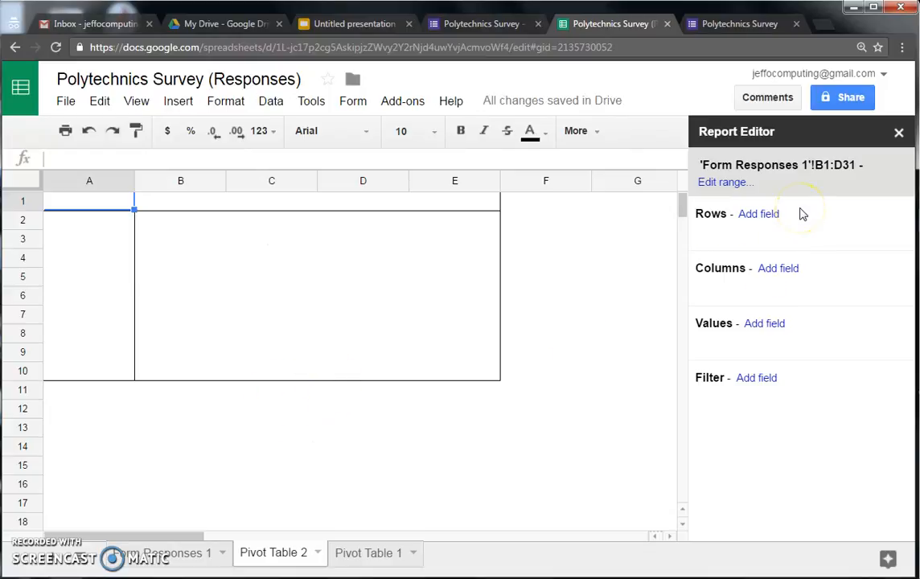
Group the pivot table rows by "Q2: Which is your first choice polytechnic?" and show the same field as a value summarized by COUNTA.
{"action": "left_click", "coordinate": [760, 215]}
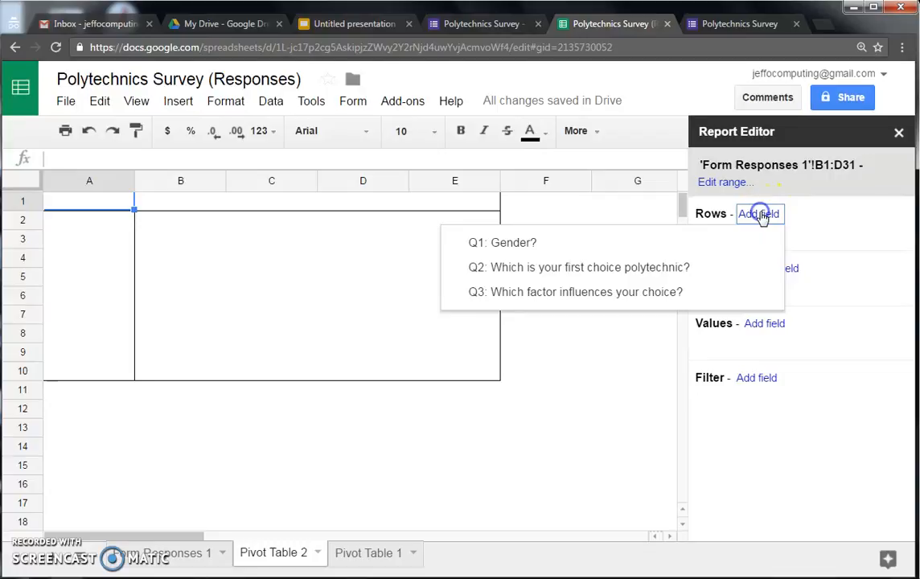
{"action": "left_click", "coordinate": [537, 270]}
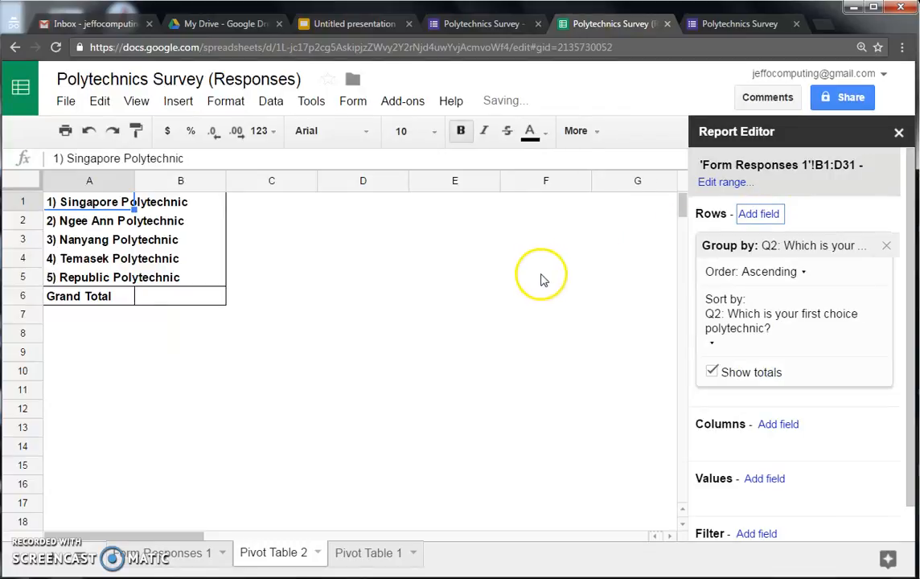
{"action": "scroll", "coordinate": [750, 494], "scroll_direction": "down", "scroll_amount": 1}
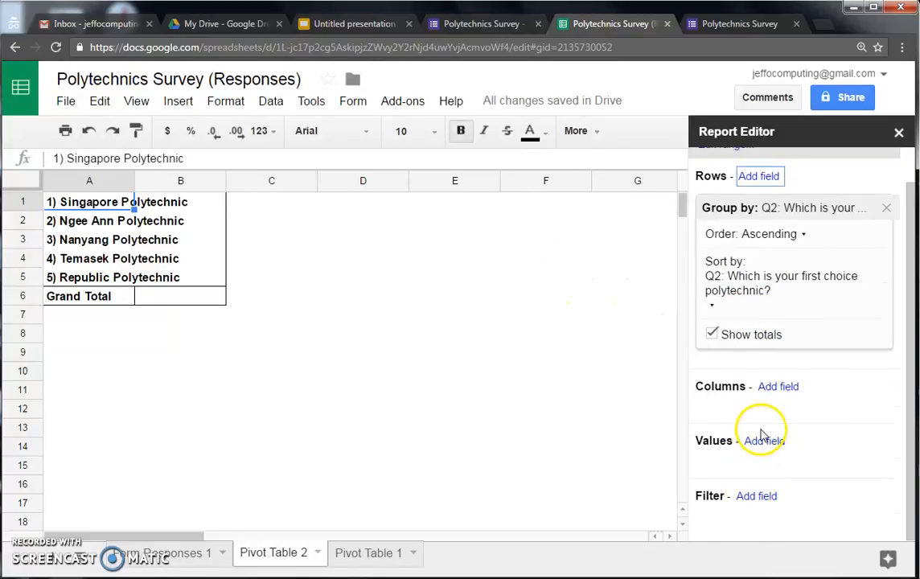
{"action": "left_click", "coordinate": [764, 441]}
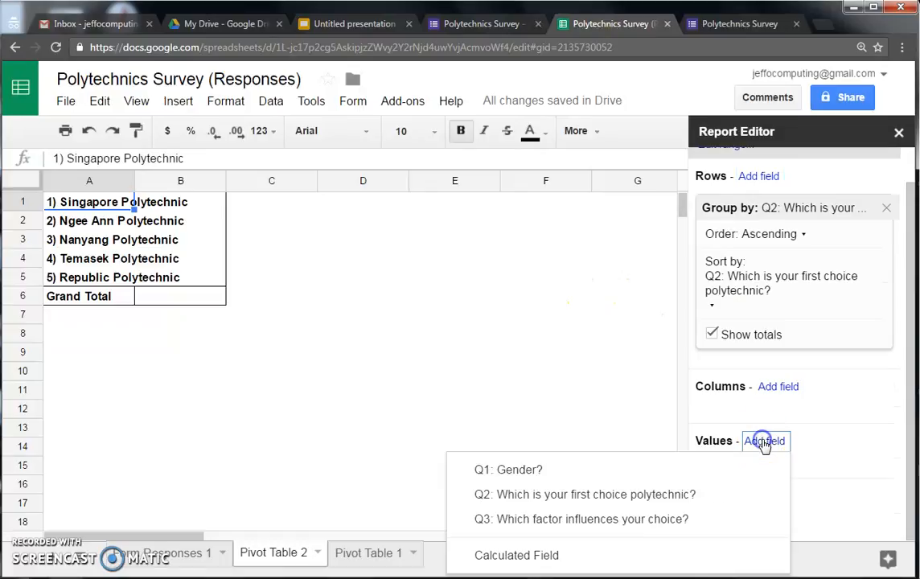
{"action": "left_click", "coordinate": [599, 495]}
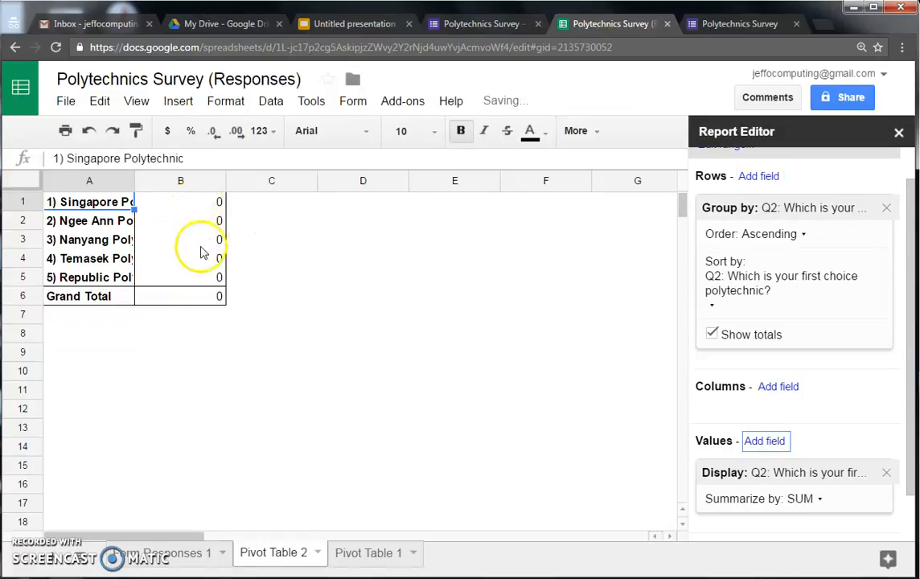
{"action": "left_click", "coordinate": [820, 500]}
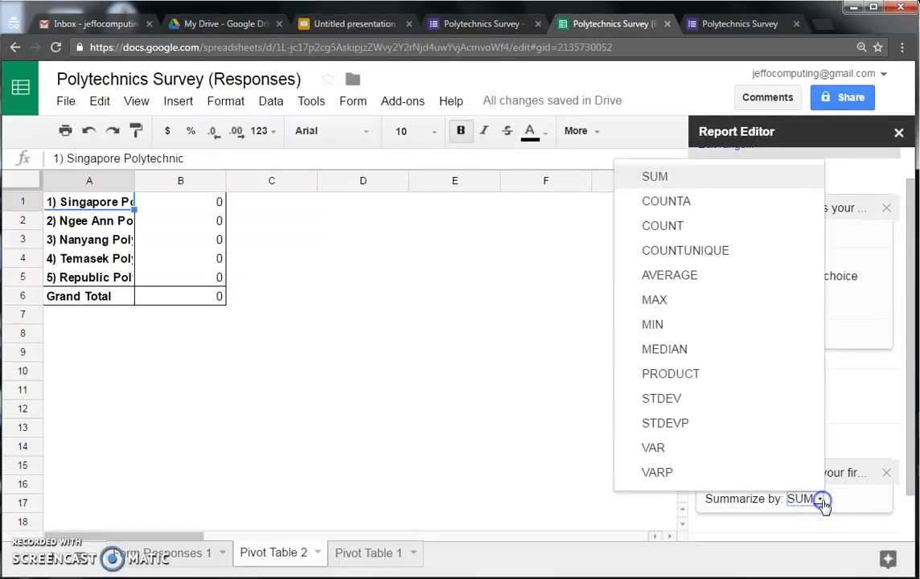
{"action": "left_click", "coordinate": [715, 201]}
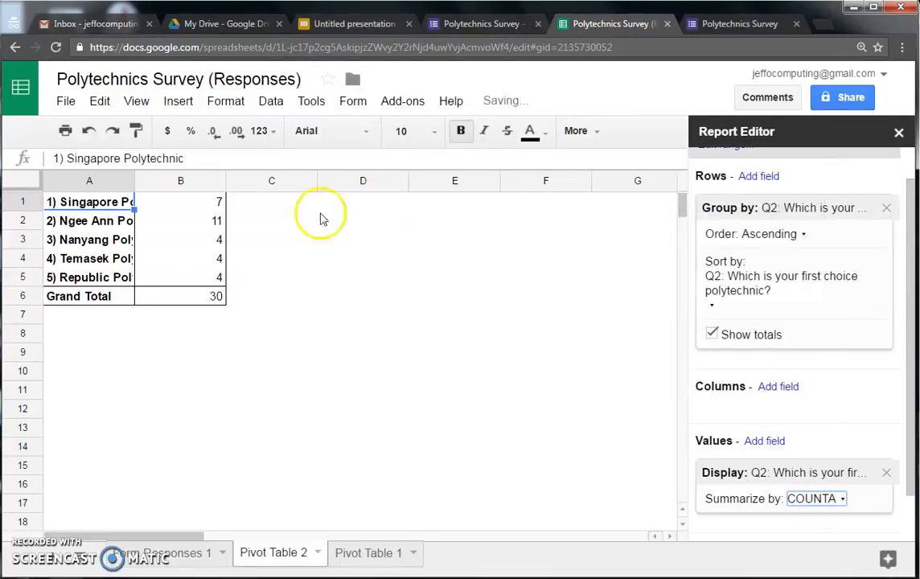
Widen column A to fit the full polytechnic names.
{"action": "left_click", "coordinate": [128, 182]}
{"action": "double_click", "coordinate": [135, 182]}
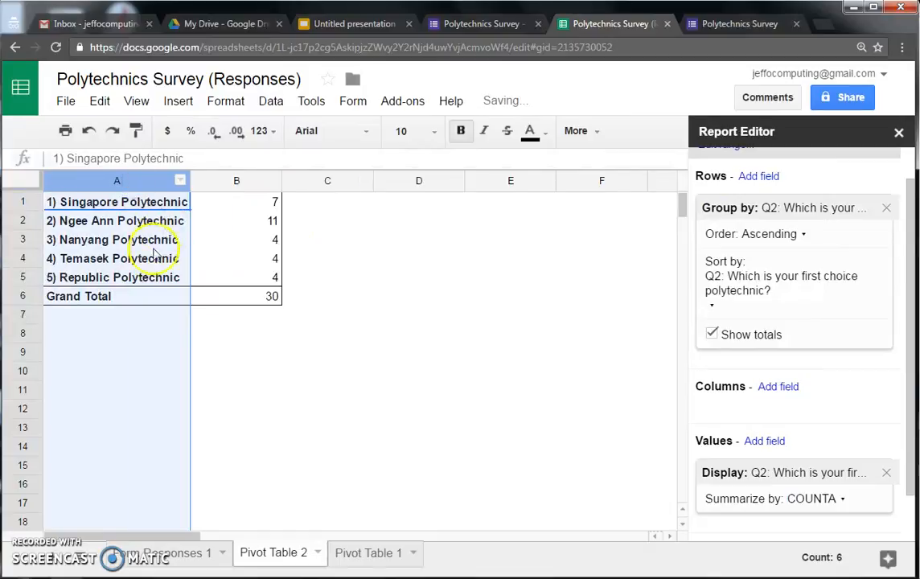
{"action": "left_click", "coordinate": [209, 320]}
Insert the recommended column chart from the polytechnic counts in A1:B5, leaving out the Grand Total row.
{"action": "left_click", "coordinate": [147, 207]}
{"action": "left_click_drag", "start_coordinate": [148, 206], "coordinate": [230, 278]}
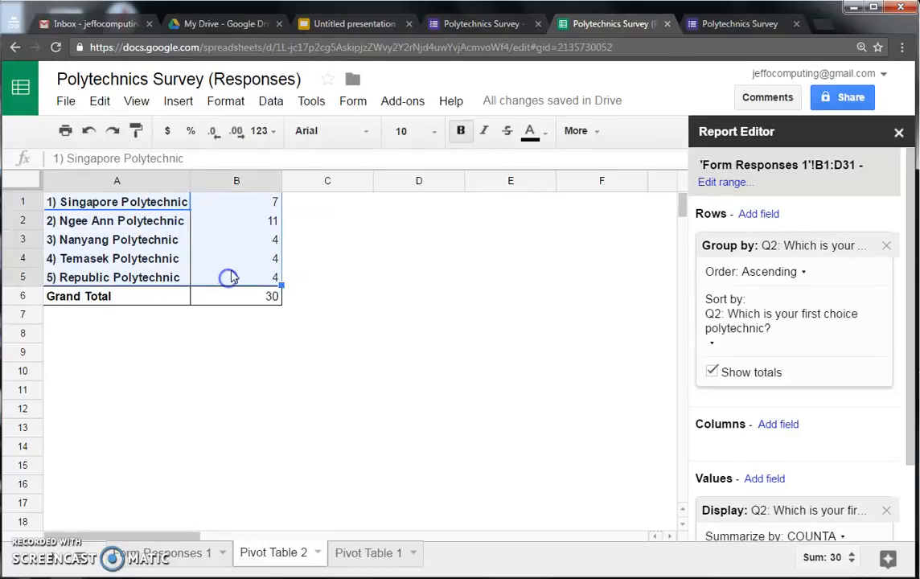
{"action": "left_click", "coordinate": [181, 101]}
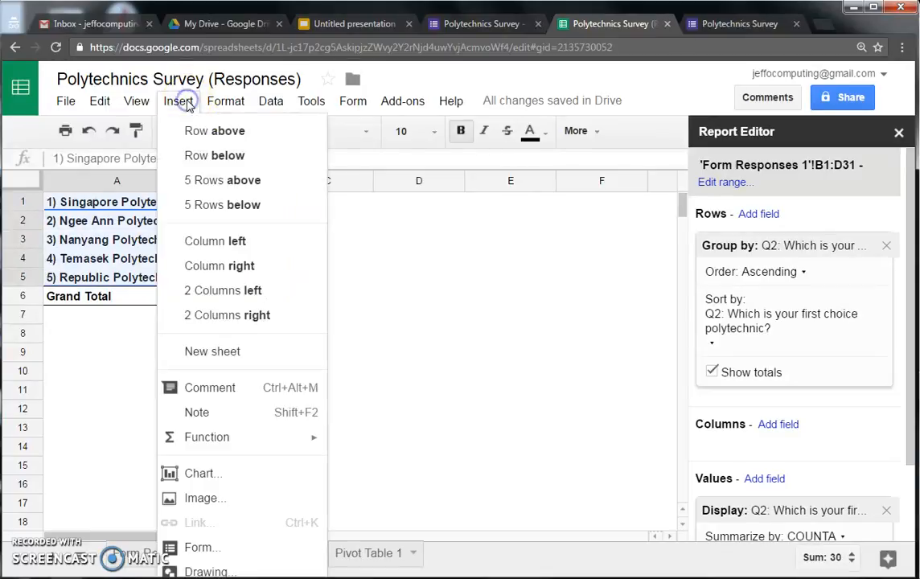
{"action": "left_click", "coordinate": [241, 475]}
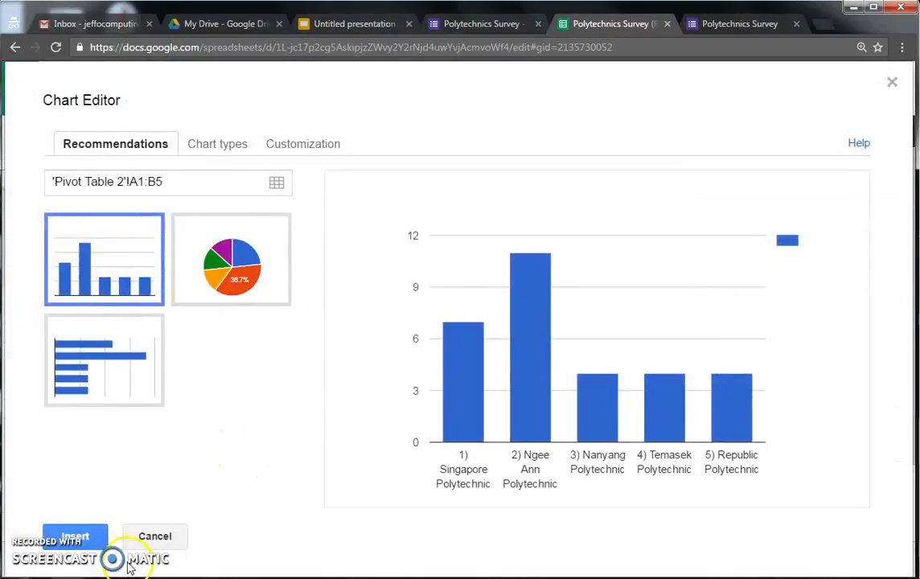
{"action": "left_click", "coordinate": [81, 536]}
Select the polytechnic column chart and copy it.
{"action": "scroll", "coordinate": [382, 430], "scroll_direction": "down", "scroll_amount": 3}
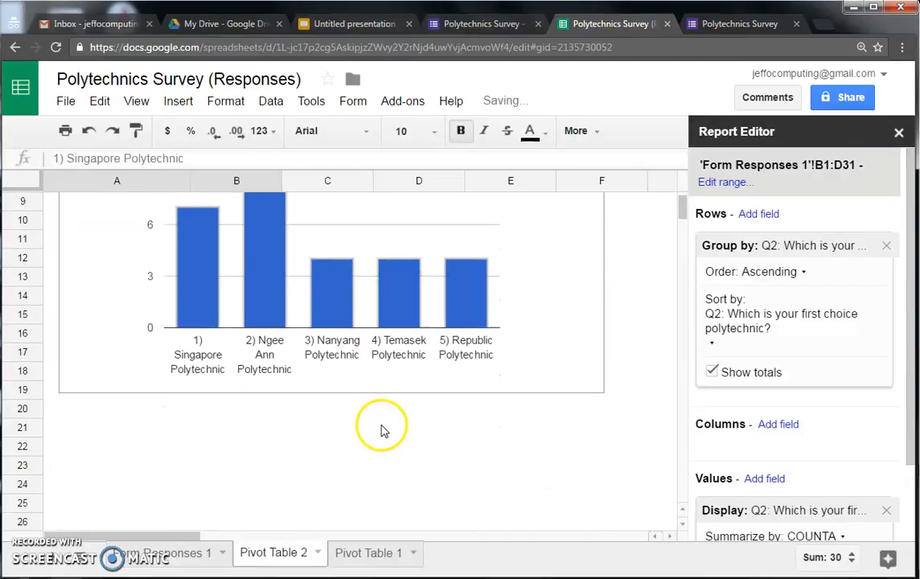
{"action": "scroll", "coordinate": [386, 434], "scroll_direction": "up", "scroll_amount": 1}
{"action": "left_click", "coordinate": [429, 291]}
{"action": "scroll", "coordinate": [539, 373], "scroll_direction": "up", "scroll_amount": 1}
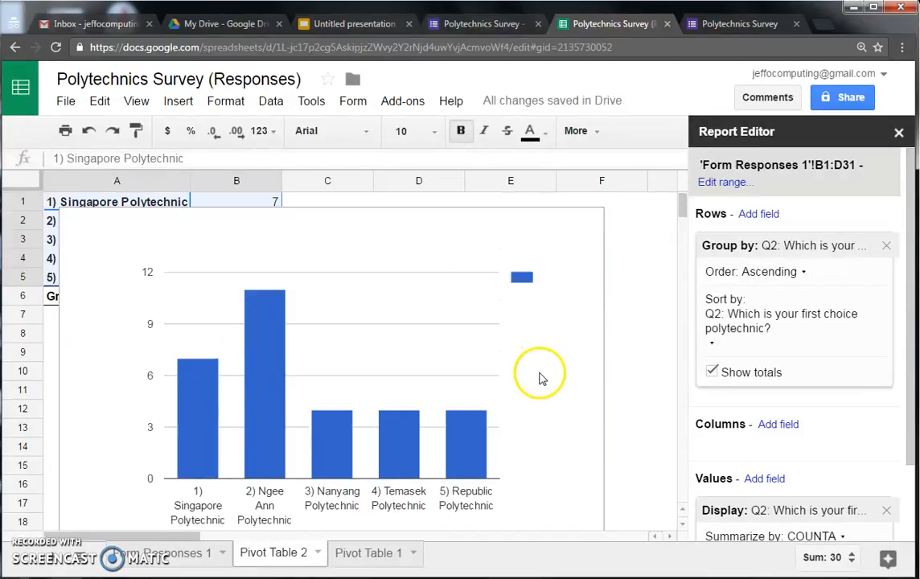
{"action": "left_click", "coordinate": [543, 415]}
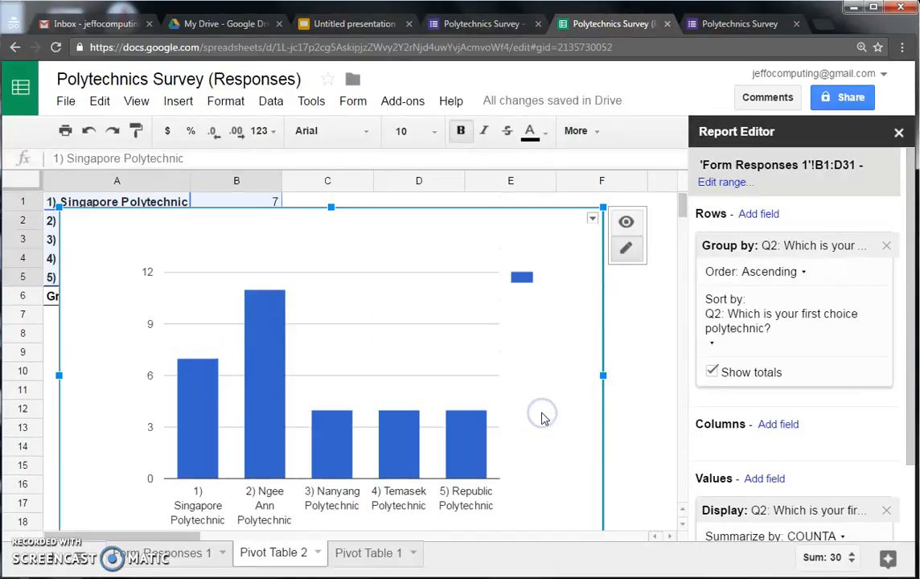
{"action": "key", "text": "ctrl+c"}
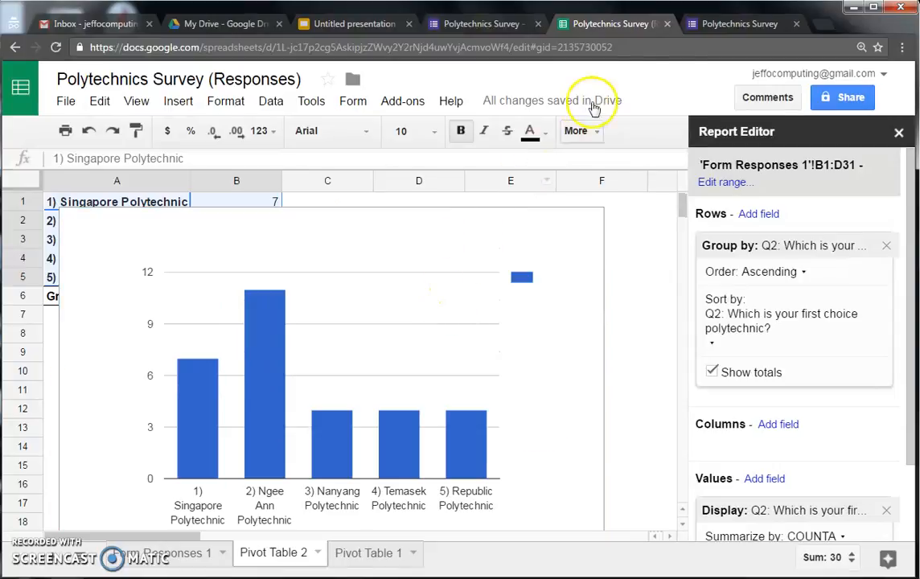
Switch to the untitled Google Slides presentation and paste the column chart onto the second slide.
{"action": "left_click", "coordinate": [741, 24]}
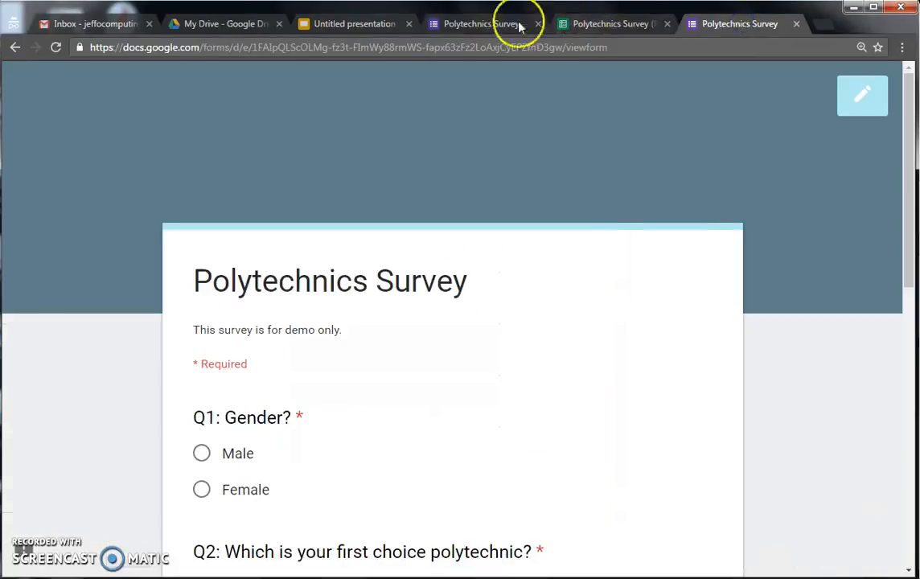
{"action": "left_click", "coordinate": [353, 23]}
{"action": "left_click", "coordinate": [519, 376]}
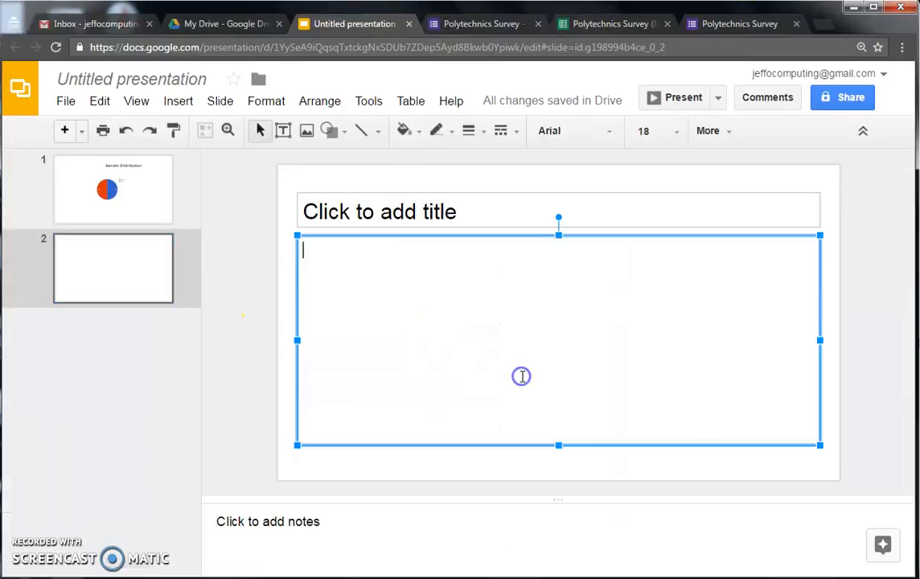
{"action": "key", "text": "ctrl+v"}
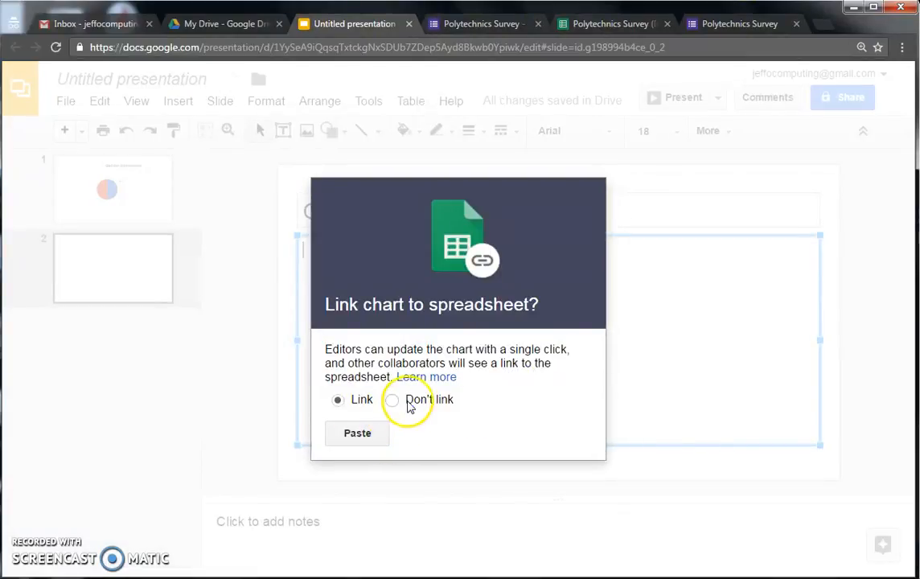
{"action": "left_click", "coordinate": [357, 433]}
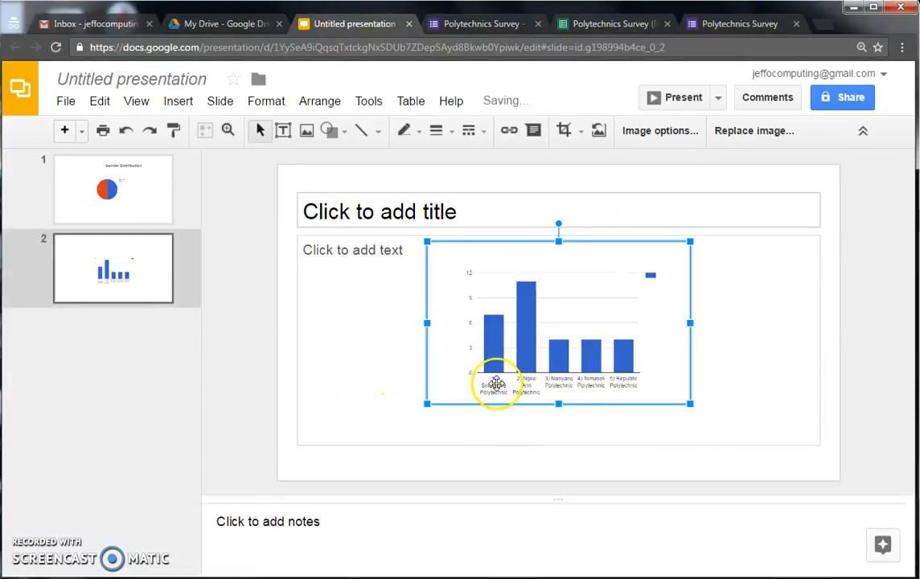
Title the second slide "First choice polytechnic" and make the title bold and centred.
{"action": "left_click", "coordinate": [410, 214]}
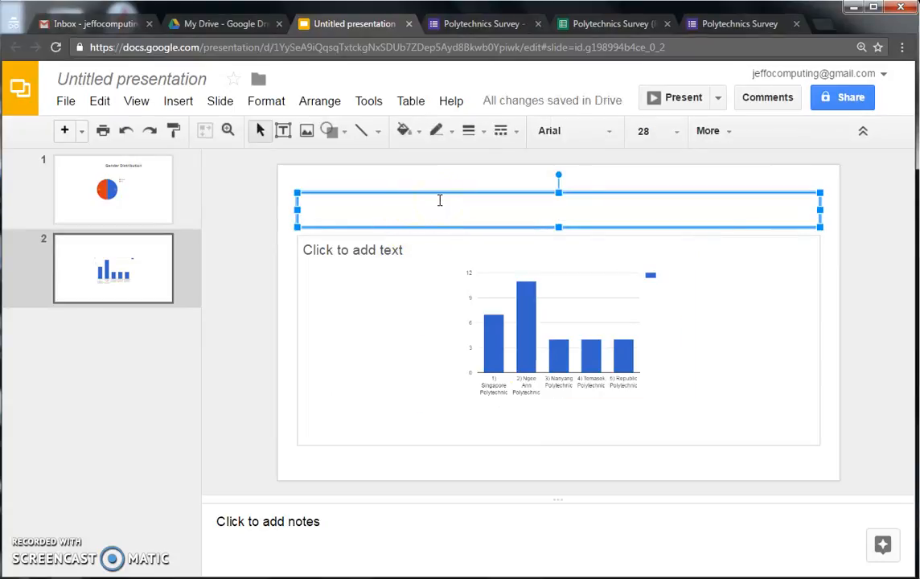
{"action": "type", "text": "First choice poly"}
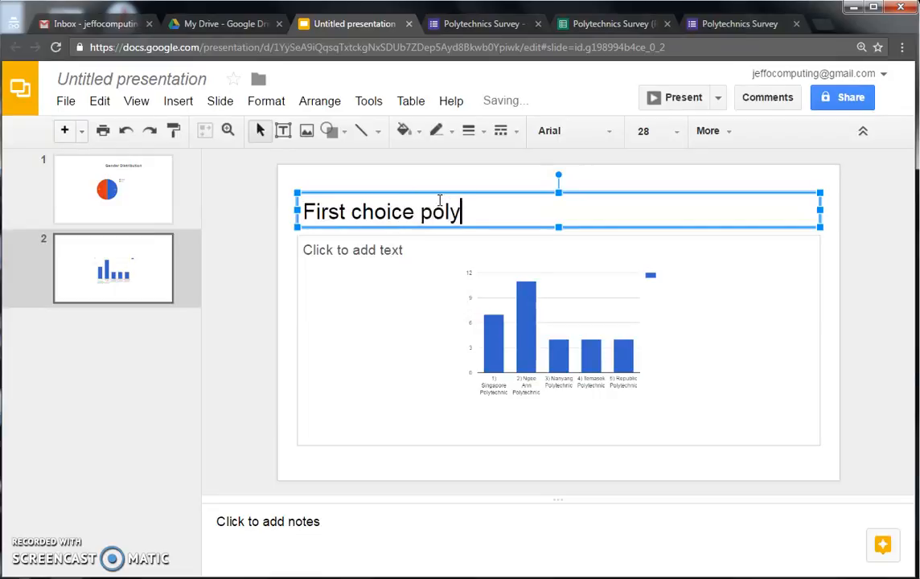
{"action": "type", "text": "te"}
{"action": "key", "text": "ctrl+a"}
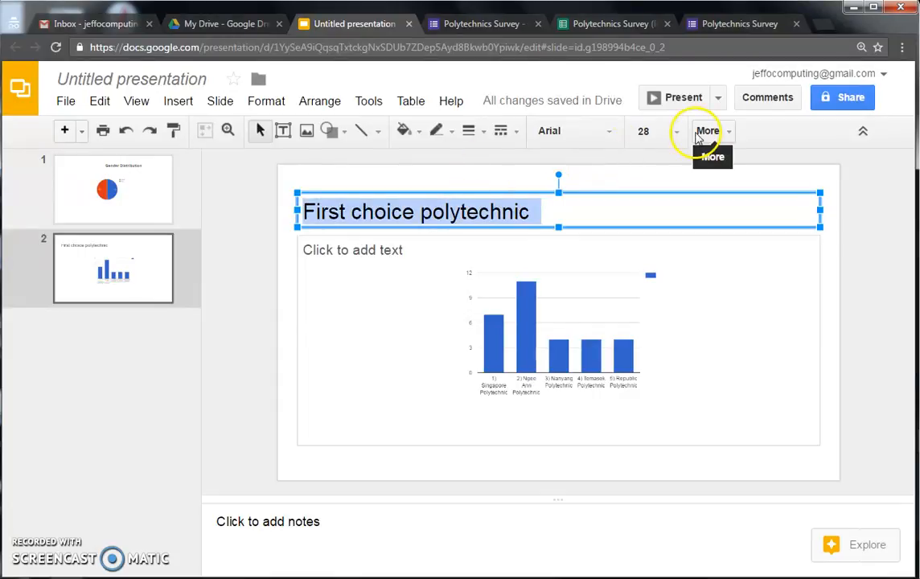
{"action": "key", "text": "ctrl+b"}
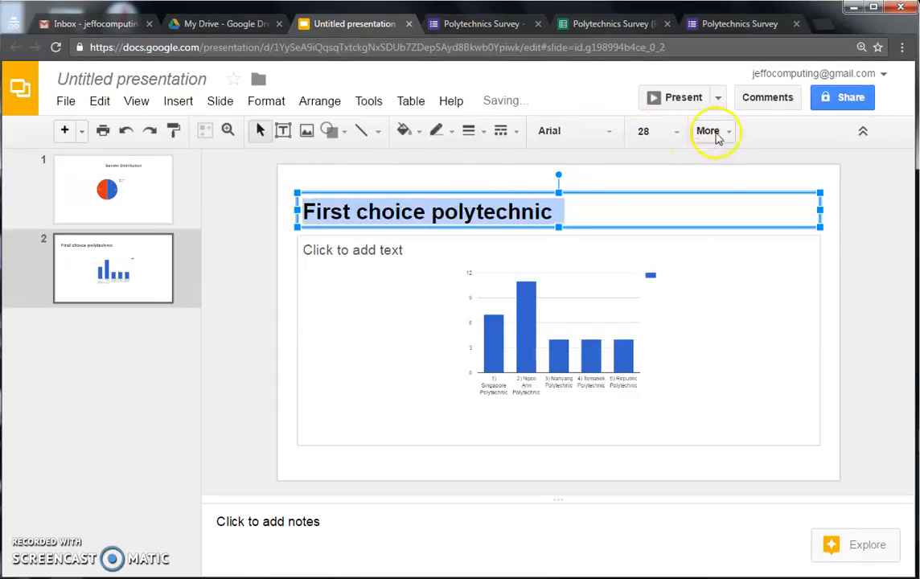
{"action": "left_click", "coordinate": [718, 137]}
{"action": "left_click", "coordinate": [521, 164]}
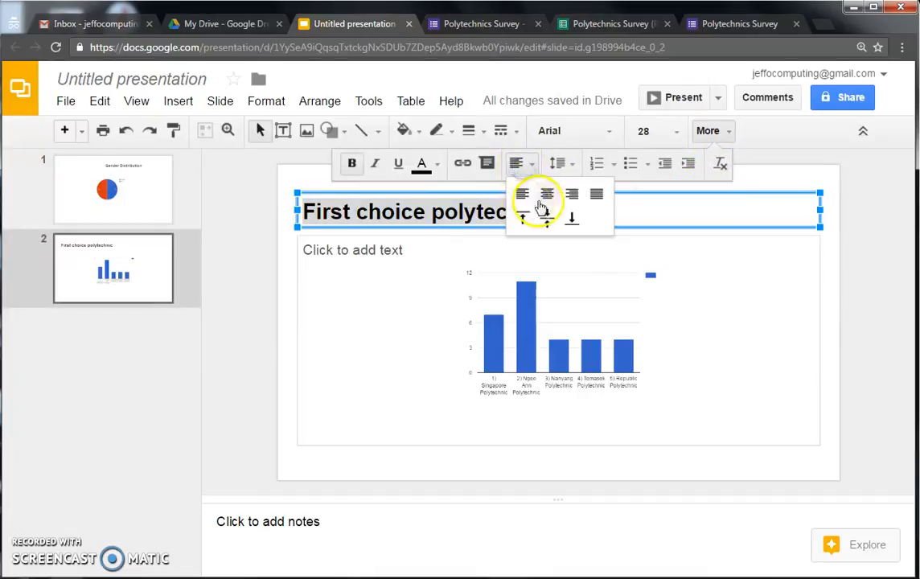
{"action": "left_click", "coordinate": [545, 195]}
{"action": "left_click", "coordinate": [427, 468]}
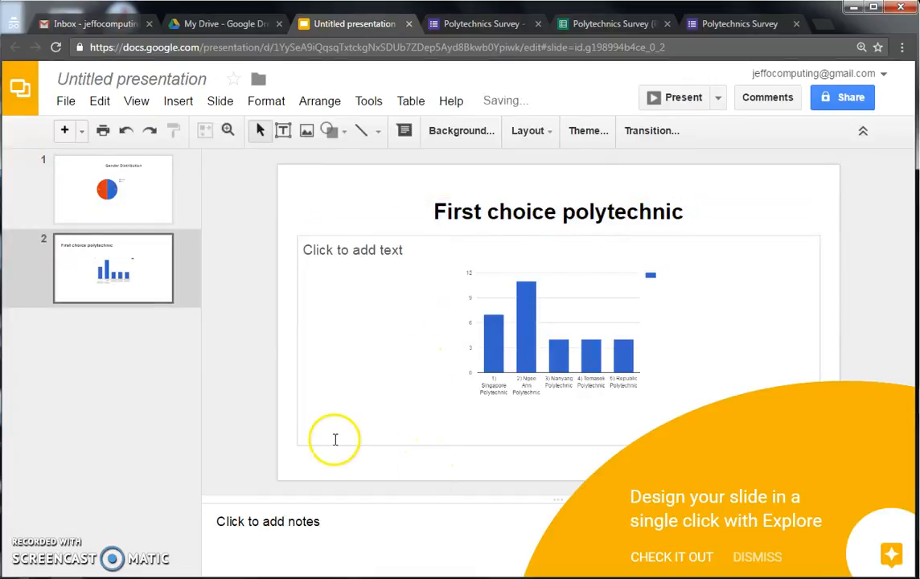
Add a new slide after the first-choice polytechnic slide.
{"action": "right_click", "coordinate": [151, 363]}
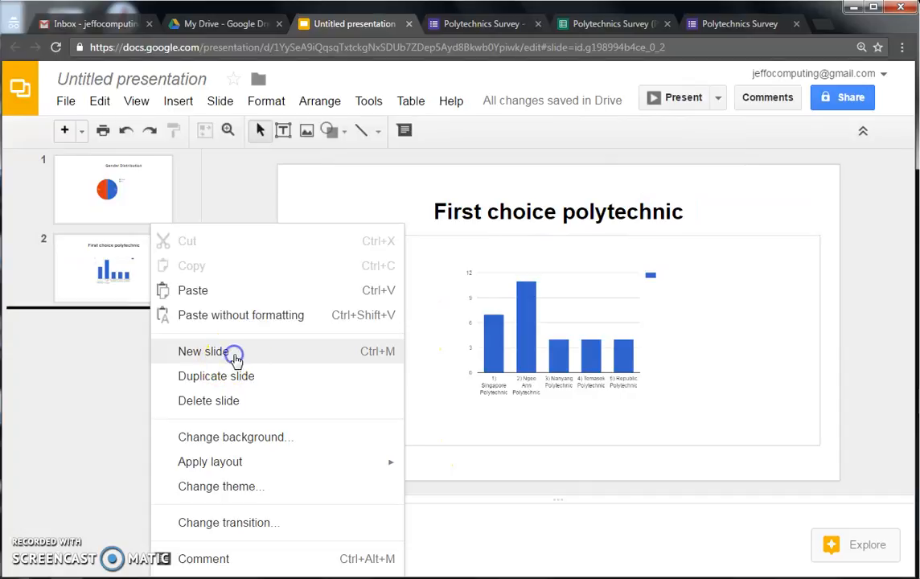
{"action": "left_click", "coordinate": [233, 353]}
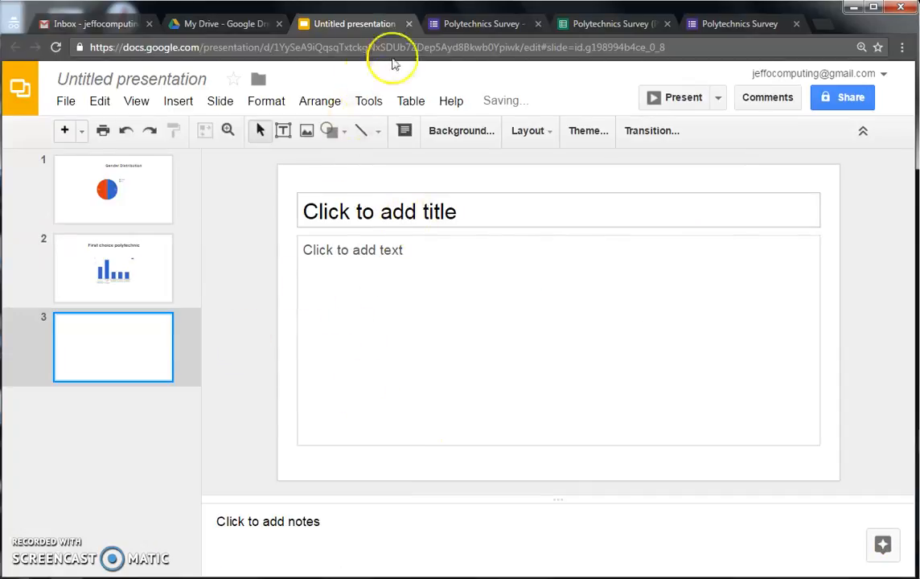
Switch to the Polytechnics Survey (Responses) spreadsheet and create a new pivot table from the selected survey answers on Form Responses 1.
{"action": "left_click", "coordinate": [601, 23]}
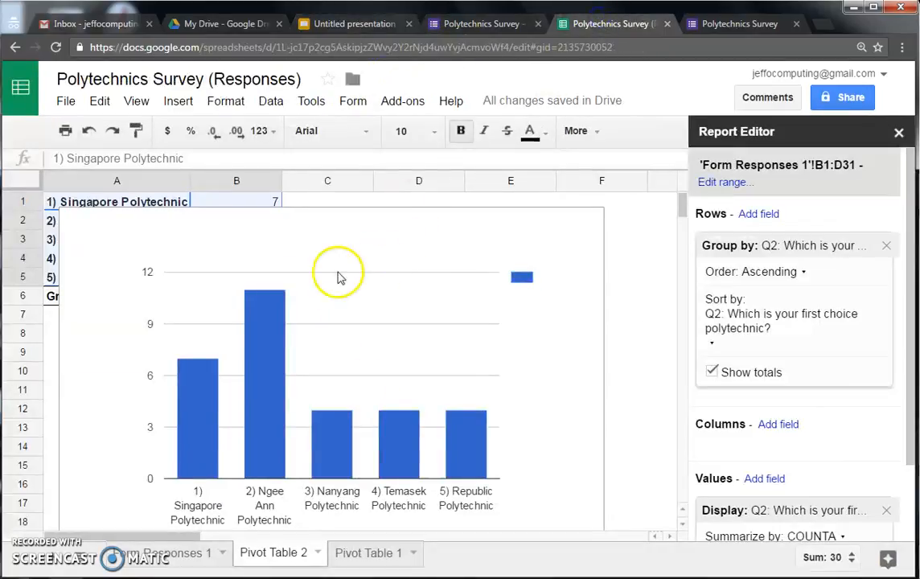
{"action": "left_click", "coordinate": [191, 553]}
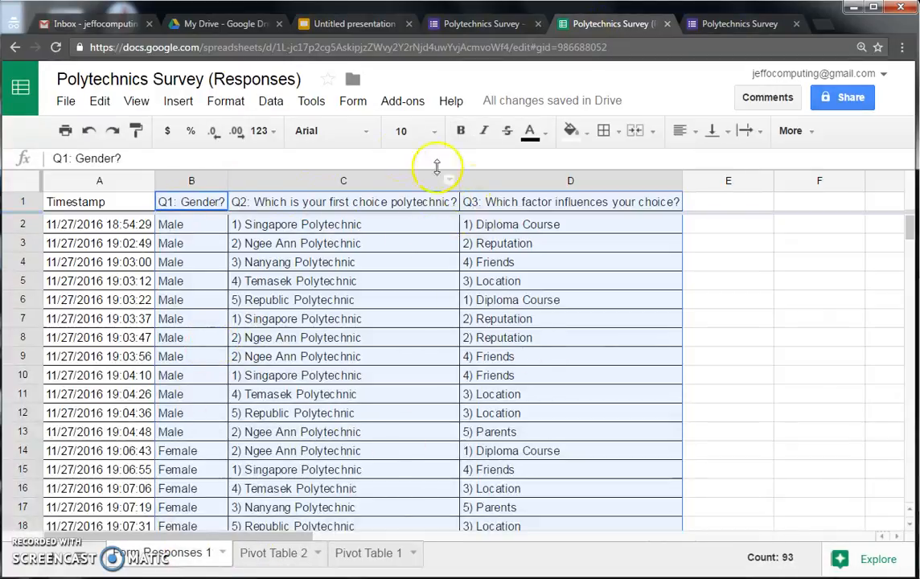
{"action": "left_click", "coordinate": [271, 102]}
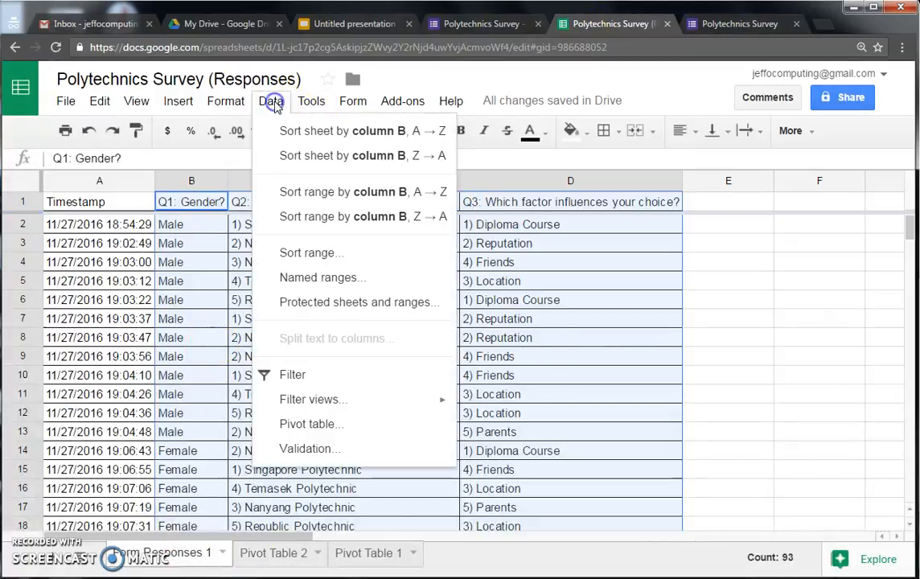
{"action": "left_click", "coordinate": [311, 426]}
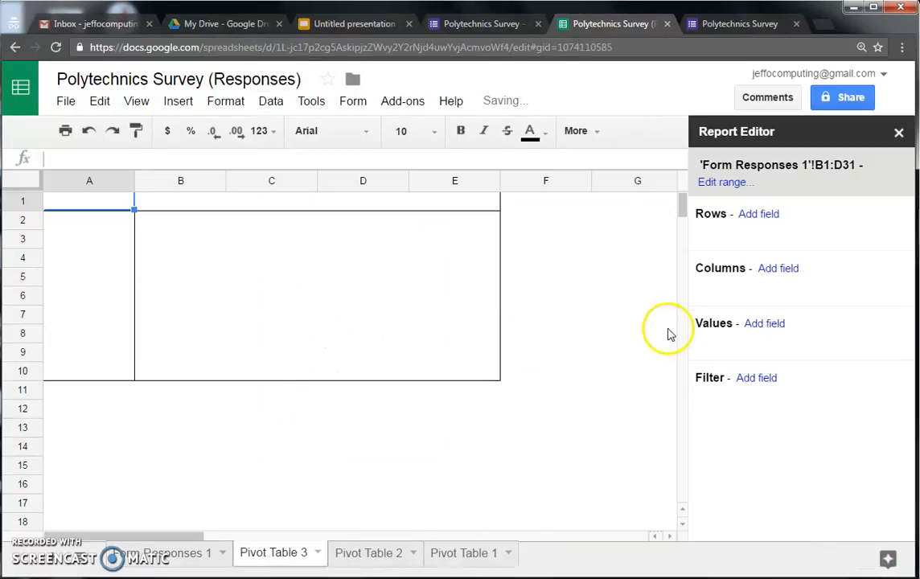
Group the pivot table rows by "Q3: Which factor influences your choice?" and add Q3 as the value, summarized by COUNTA.
{"action": "left_click", "coordinate": [758, 213]}
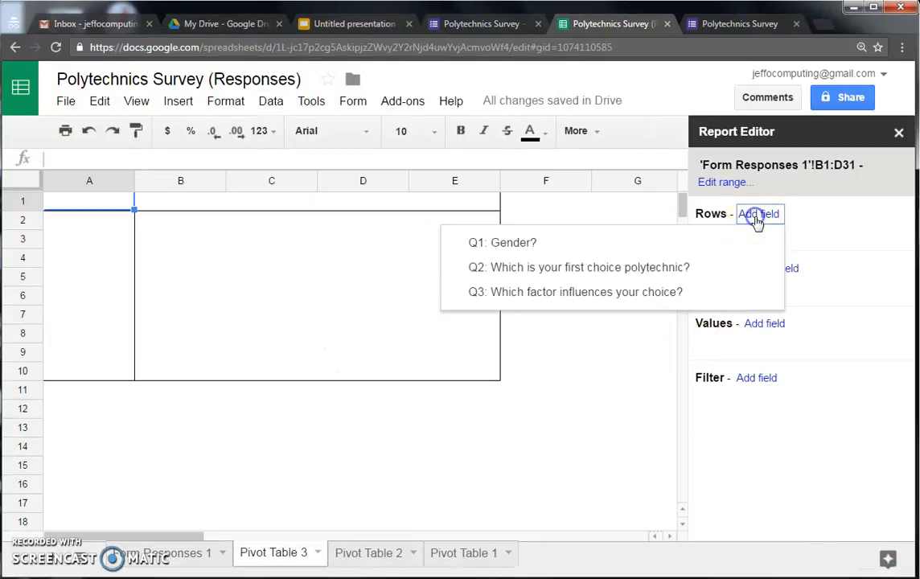
{"action": "left_click", "coordinate": [509, 297]}
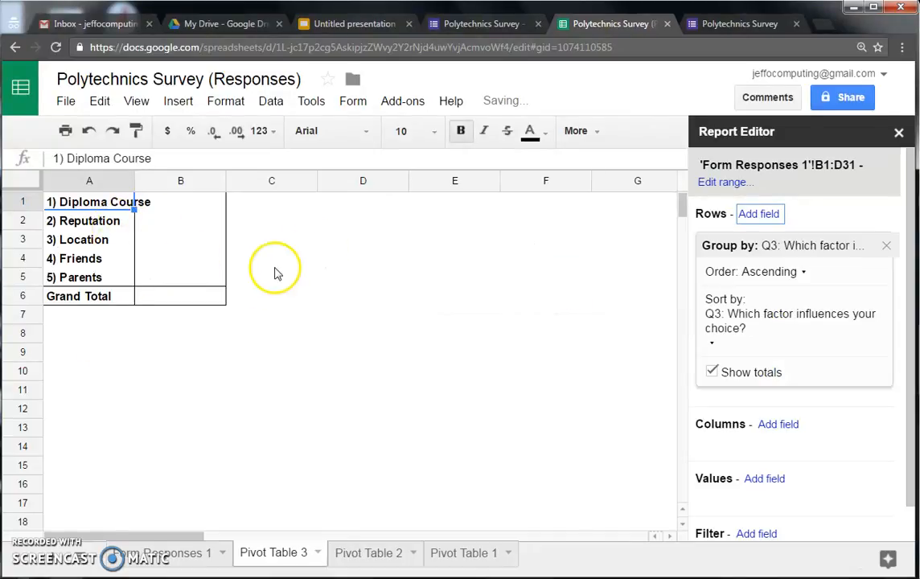
{"action": "scroll", "coordinate": [257, 278], "scroll_direction": "down", "scroll_amount": 2}
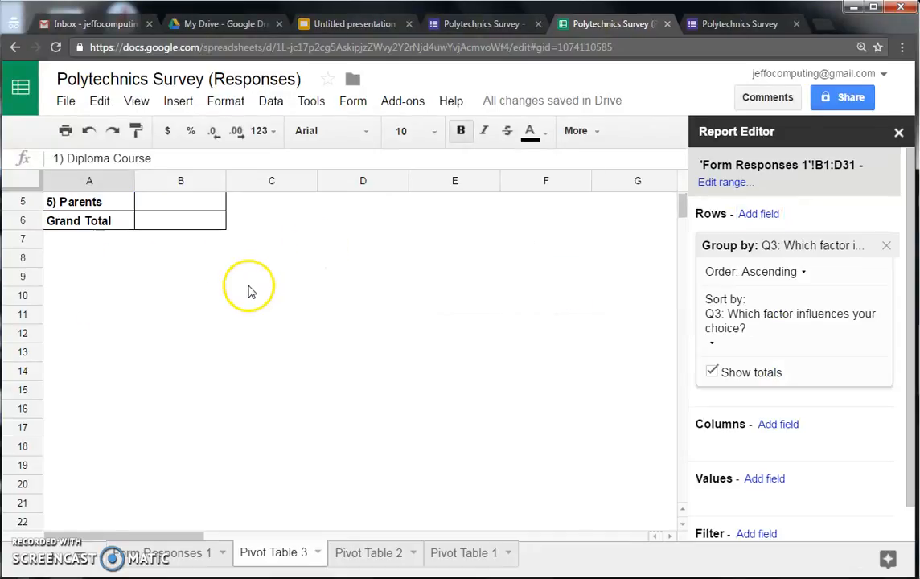
{"action": "left_click", "coordinate": [761, 479]}
{"action": "left_click", "coordinate": [581, 414]}
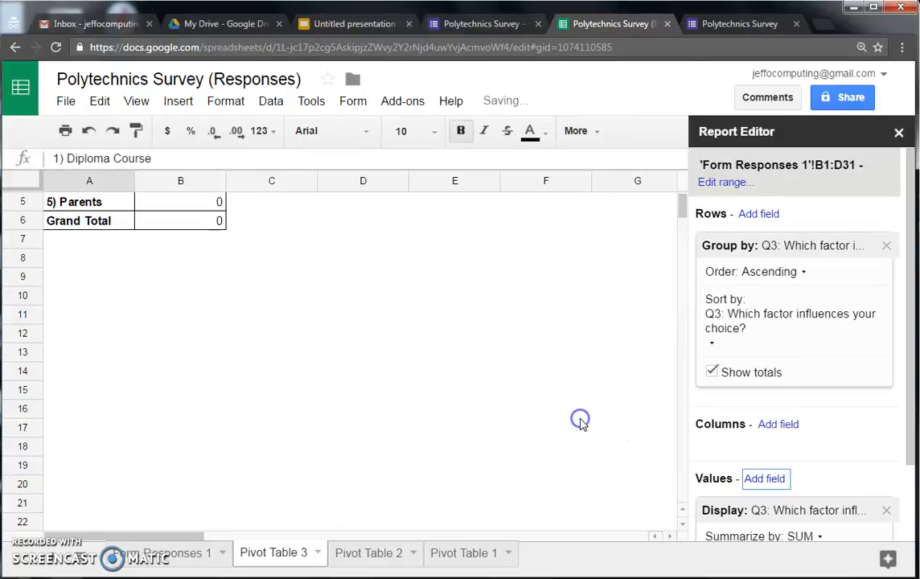
{"action": "scroll", "coordinate": [431, 365], "scroll_direction": "up", "scroll_amount": 2}
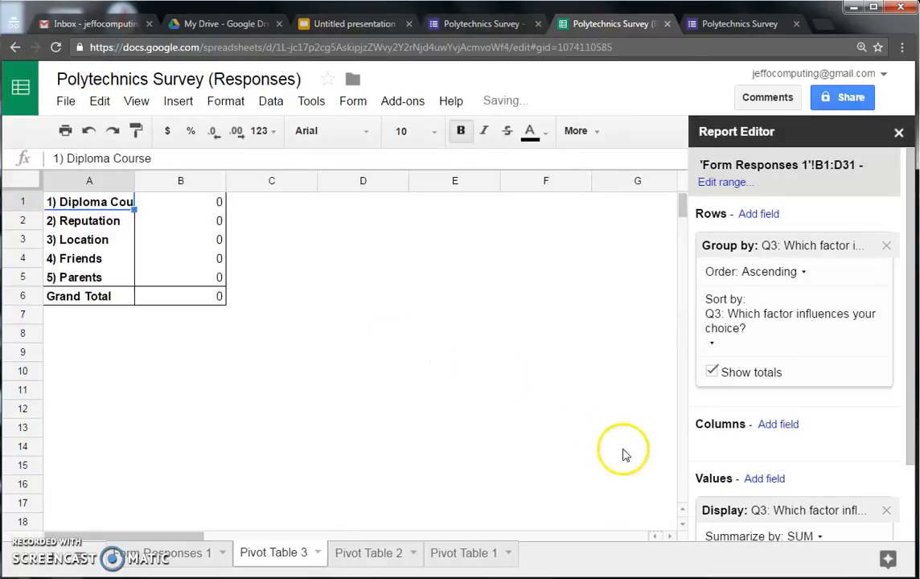
{"action": "left_click", "coordinate": [820, 537]}
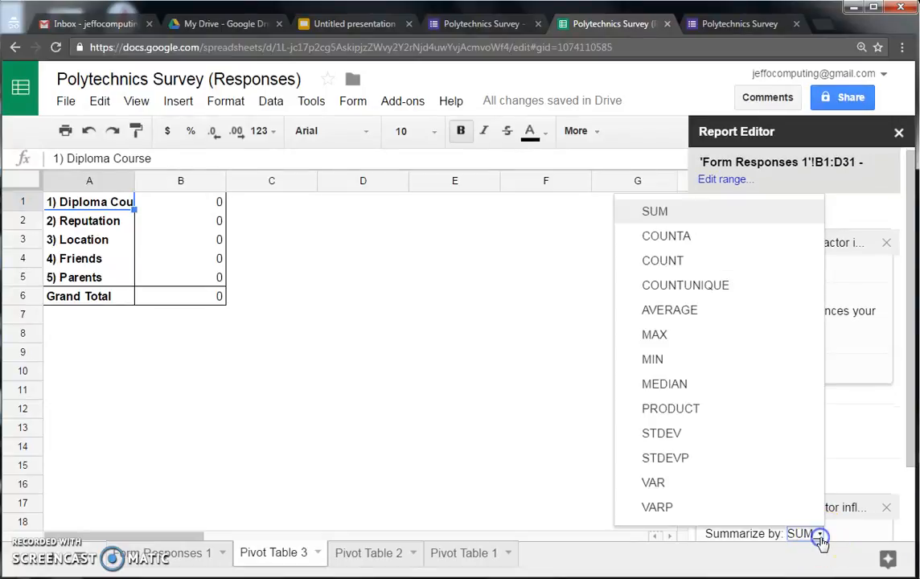
{"action": "left_click", "coordinate": [698, 236]}
{"action": "left_click", "coordinate": [181, 237]}
Insert a column chart from the factor counts in A1:B5, leaving out the Grand Total row.
{"action": "left_click_drag", "start_coordinate": [85, 201], "coordinate": [140, 275]}
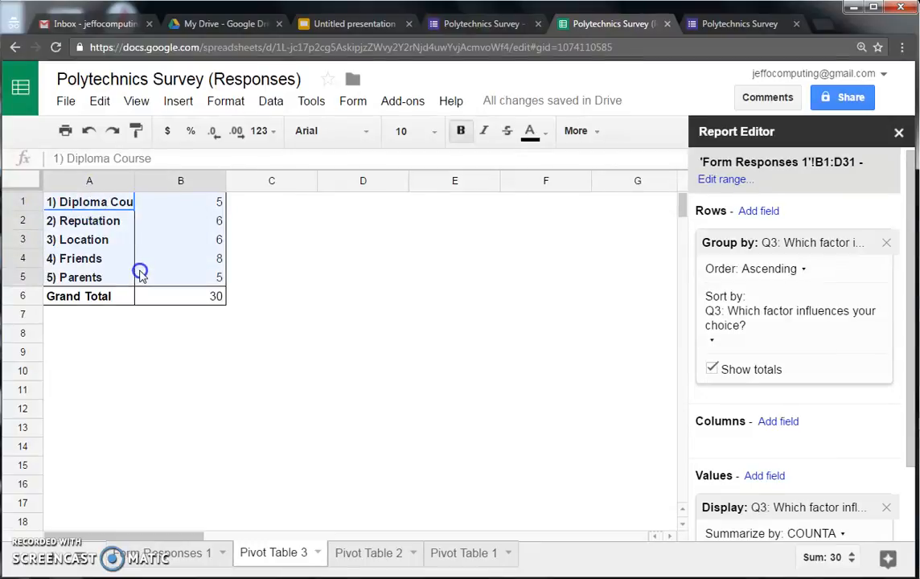
{"action": "left_click", "coordinate": [176, 100]}
{"action": "left_click", "coordinate": [224, 481]}
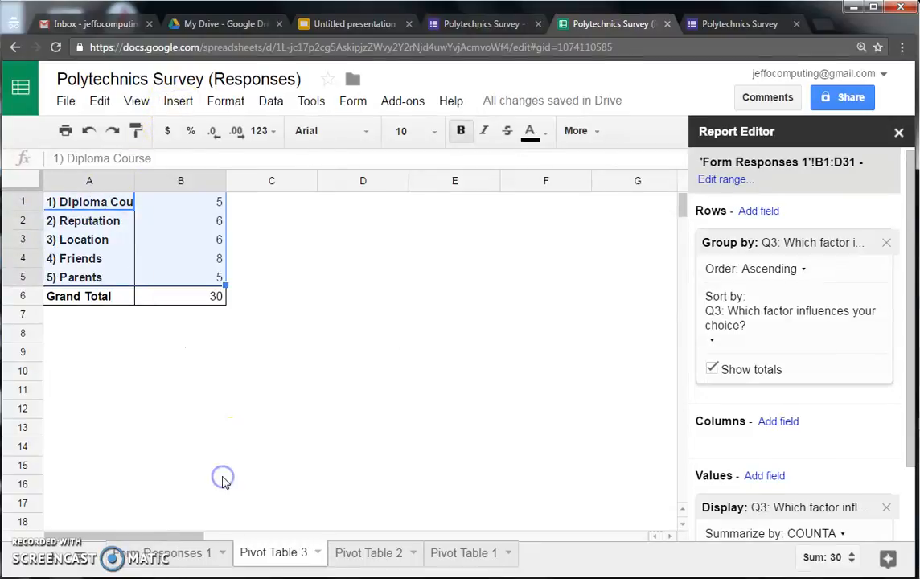
{"action": "left_click", "coordinate": [95, 533]}
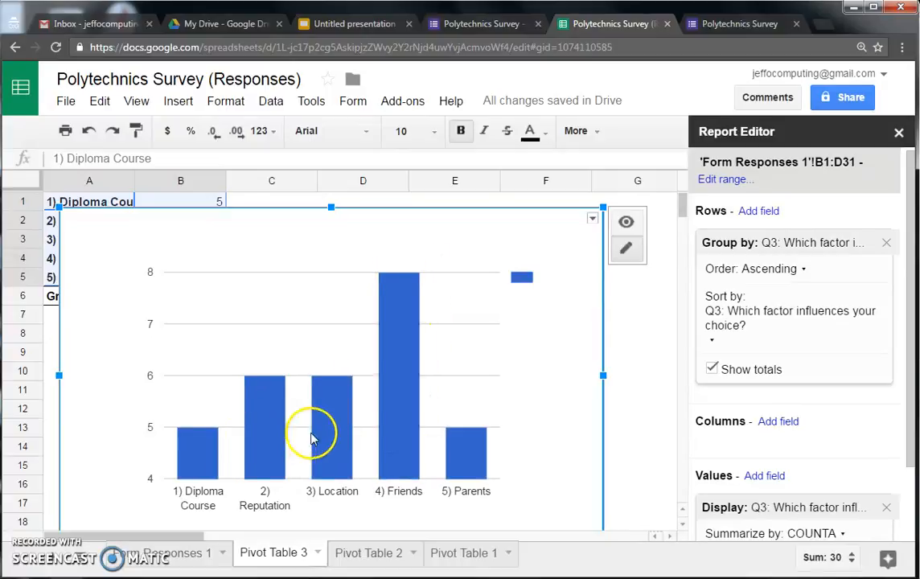
Copy the factor column chart and paste it onto the third slide of the untitled Google Slides presentation.
{"action": "left_click", "coordinate": [506, 241]}
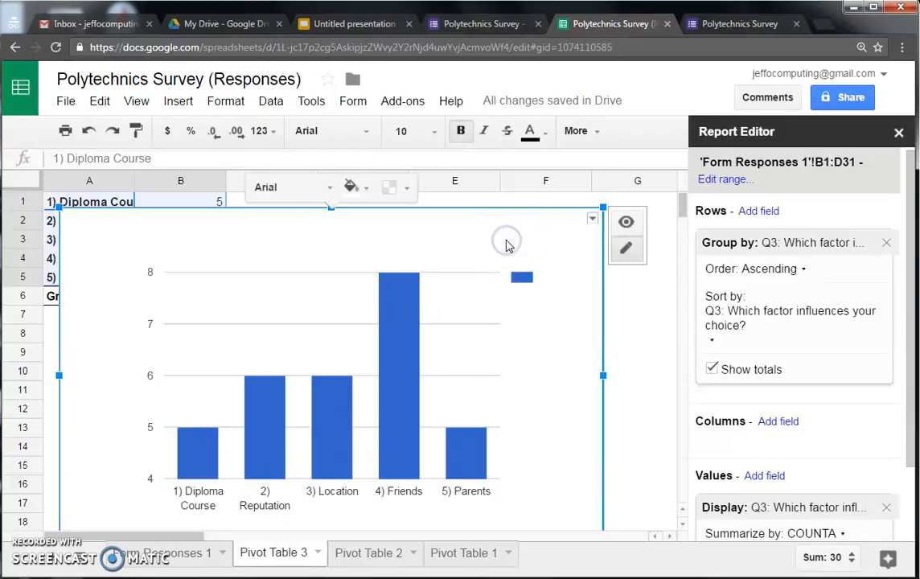
{"action": "key", "text": "ctrl+c"}
{"action": "left_click", "coordinate": [349, 25]}
{"action": "left_click", "coordinate": [415, 339]}
{"action": "key", "text": "ctrl+v"}
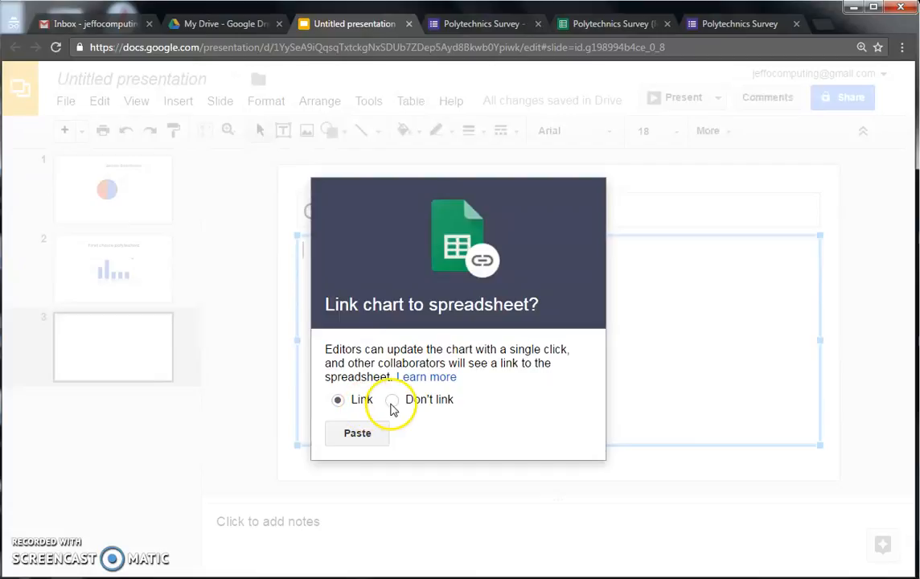
{"action": "left_click", "coordinate": [362, 433]}
Title the third slide "Factors influencing first choice" and make the title bold and centred.
{"action": "left_click", "coordinate": [440, 217]}
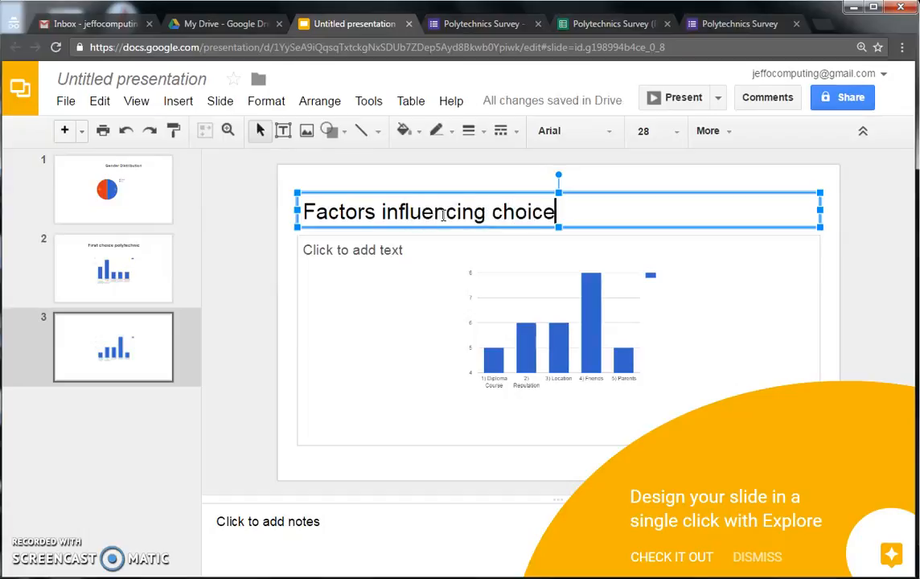
{"action": "type", "text": "first"}
{"action": "key", "text": "ctrl+a"}
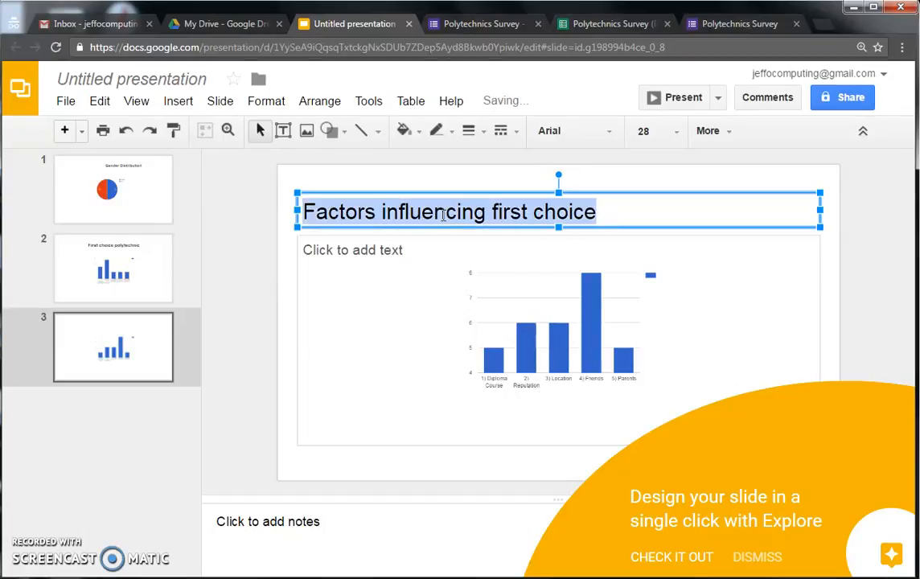
{"action": "key", "text": "ctrl+b"}
{"action": "left_click", "coordinate": [707, 131]}
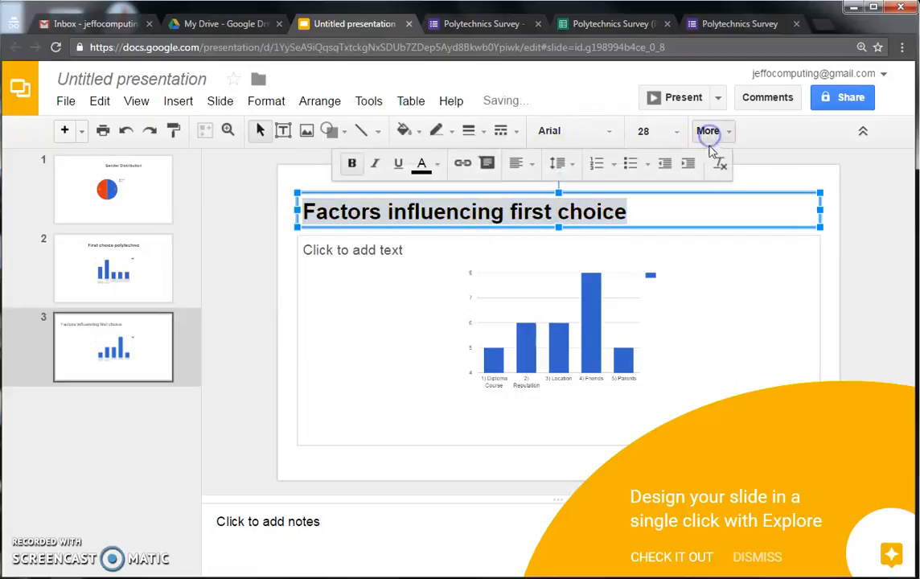
{"action": "left_click", "coordinate": [522, 164]}
{"action": "left_click", "coordinate": [547, 191]}
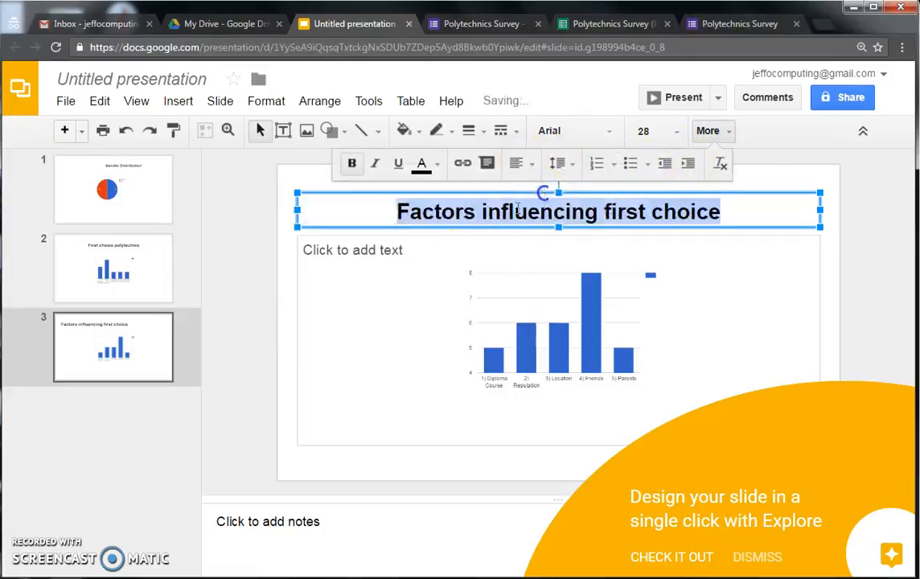
{"action": "left_click", "coordinate": [115, 457]}
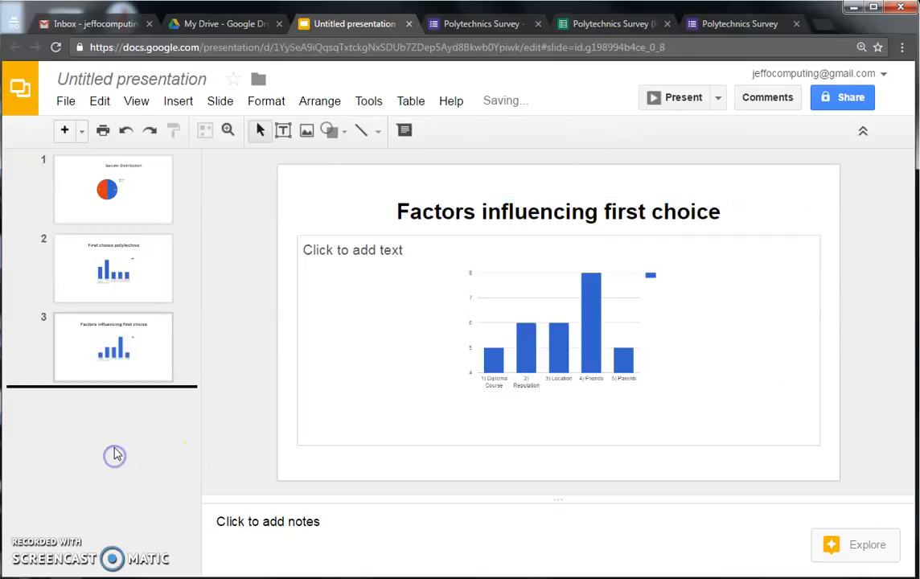
Add a fourth slide at the end of the presentation.
{"action": "left_click", "coordinate": [110, 212]}
{"action": "left_click", "coordinate": [111, 269]}
{"action": "left_click", "coordinate": [82, 419]}
{"action": "right_click", "coordinate": [85, 418]}
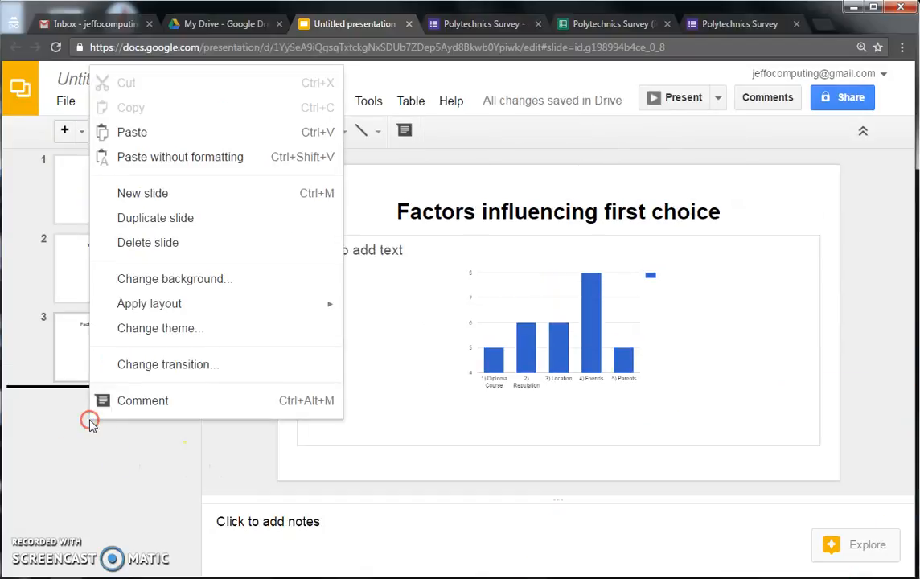
{"action": "left_click", "coordinate": [171, 197]}
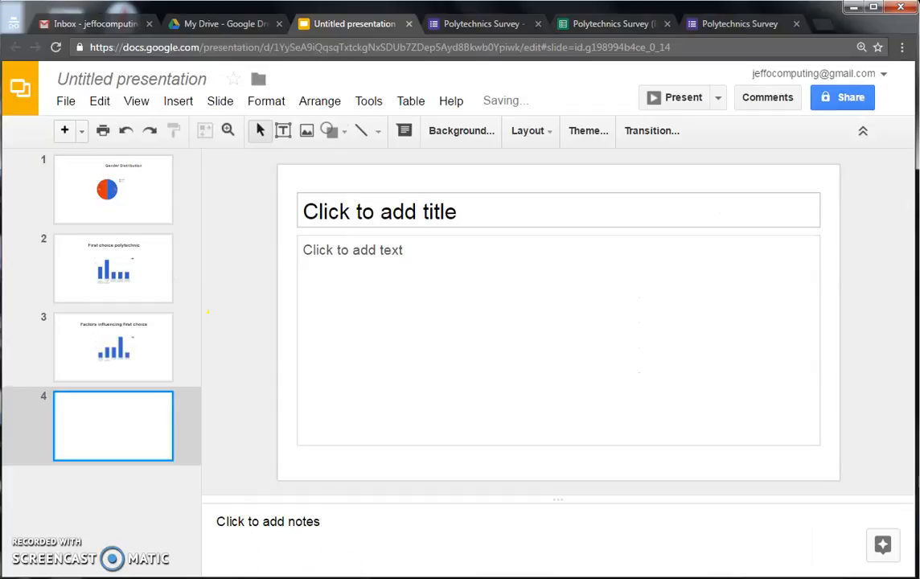
Switch to the Polytechnics Survey (Responses) spreadsheet and create a new pivot table from the Form Responses 1 range B1:D31.
{"action": "left_click", "coordinate": [594, 25]}
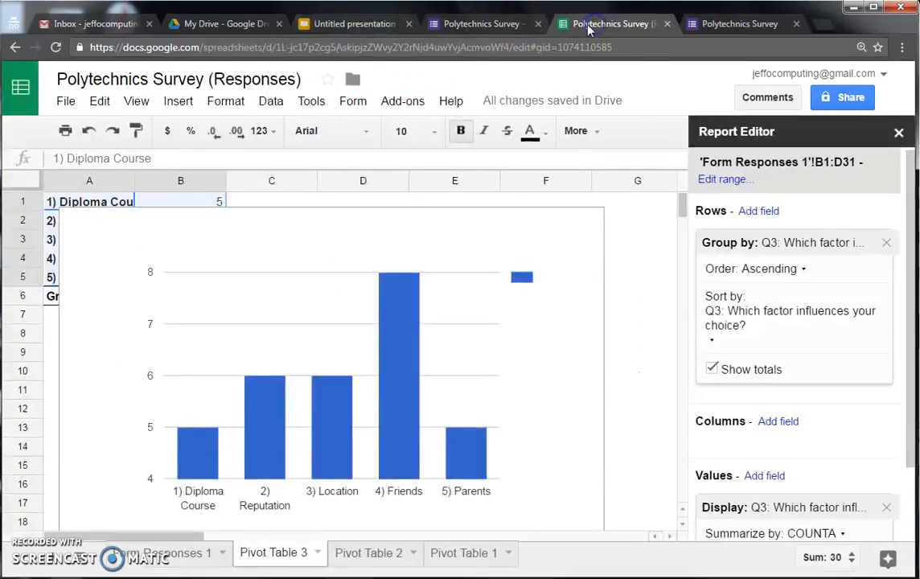
{"action": "left_click", "coordinate": [177, 553]}
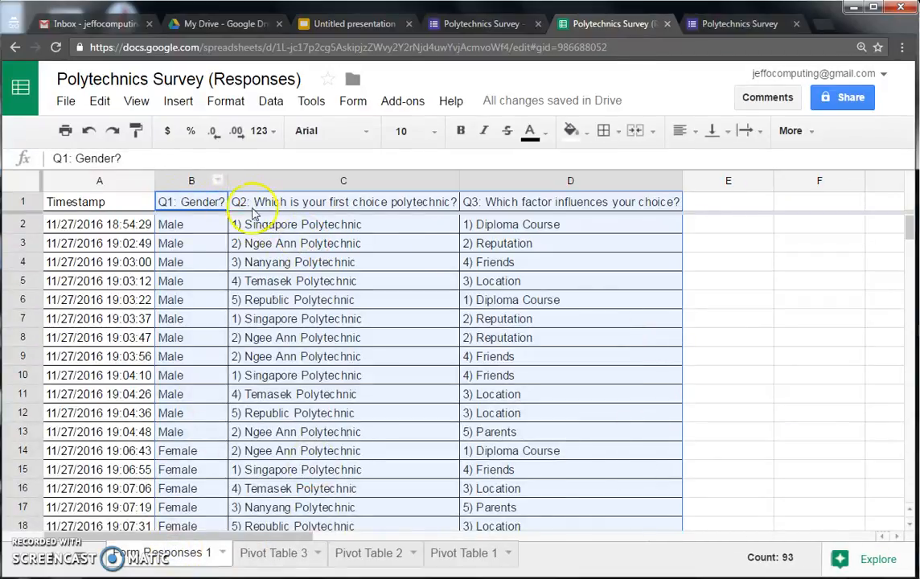
{"action": "left_click", "coordinate": [226, 102]}
{"action": "left_click", "coordinate": [263, 102]}
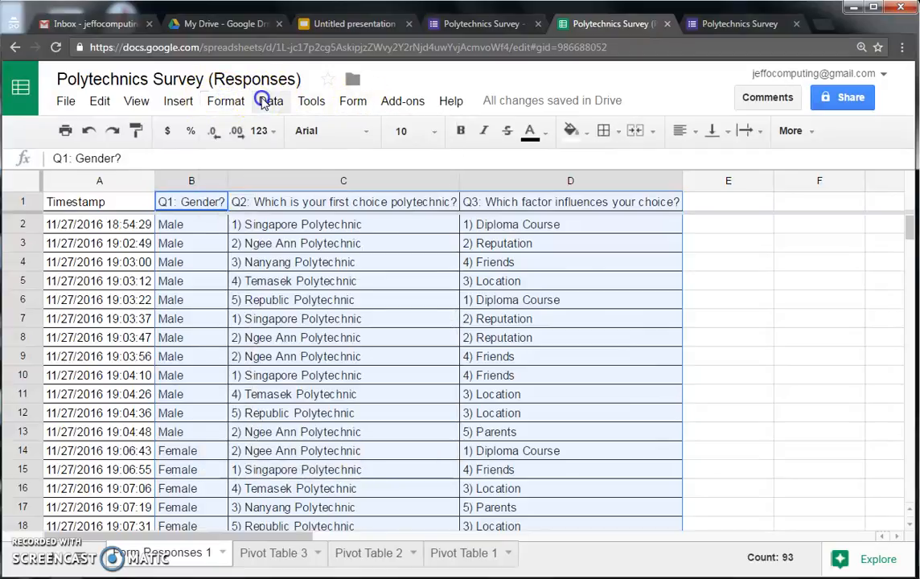
{"action": "left_click", "coordinate": [310, 424]}
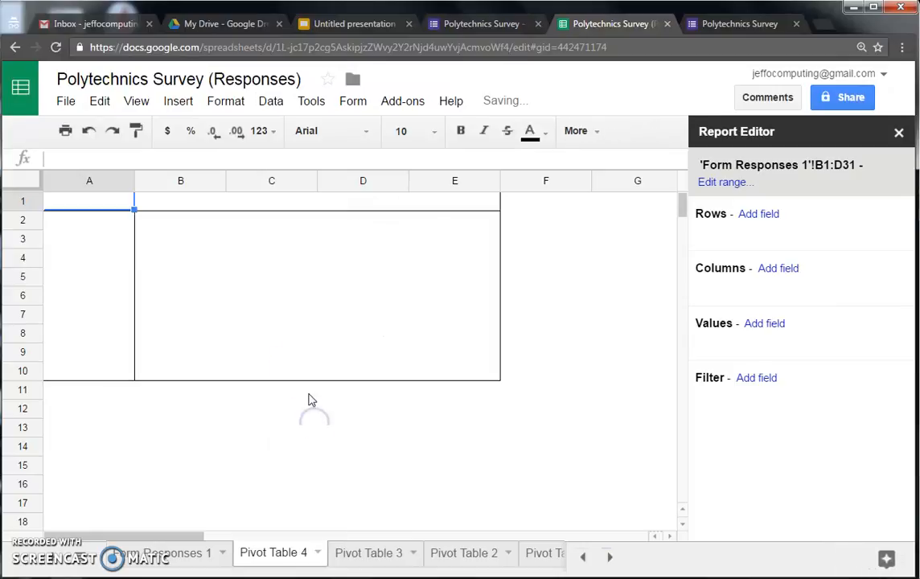
Group the new pivot table's rows by Q1: Gender? and its columns by Q3: Which factor influences your choice?
{"action": "left_click", "coordinate": [769, 215]}
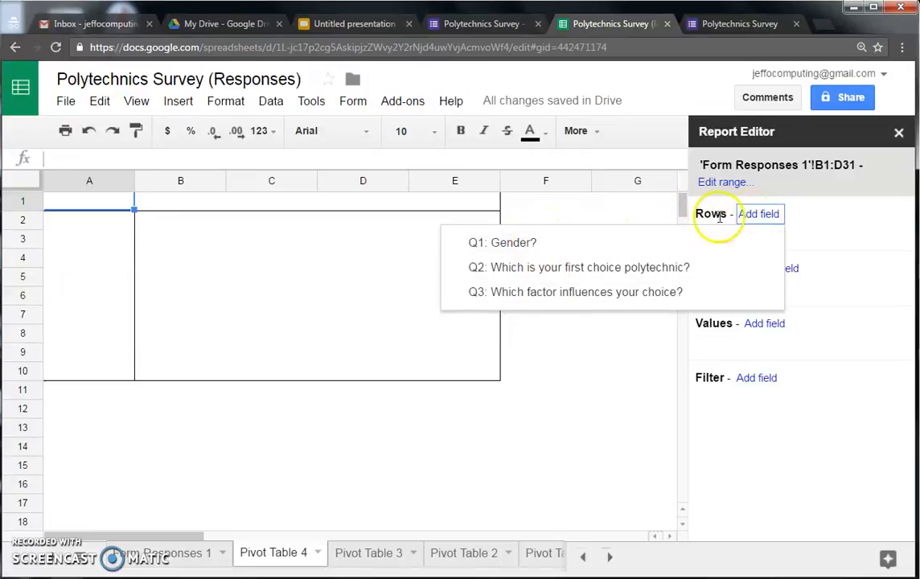
{"action": "left_click", "coordinate": [534, 246]}
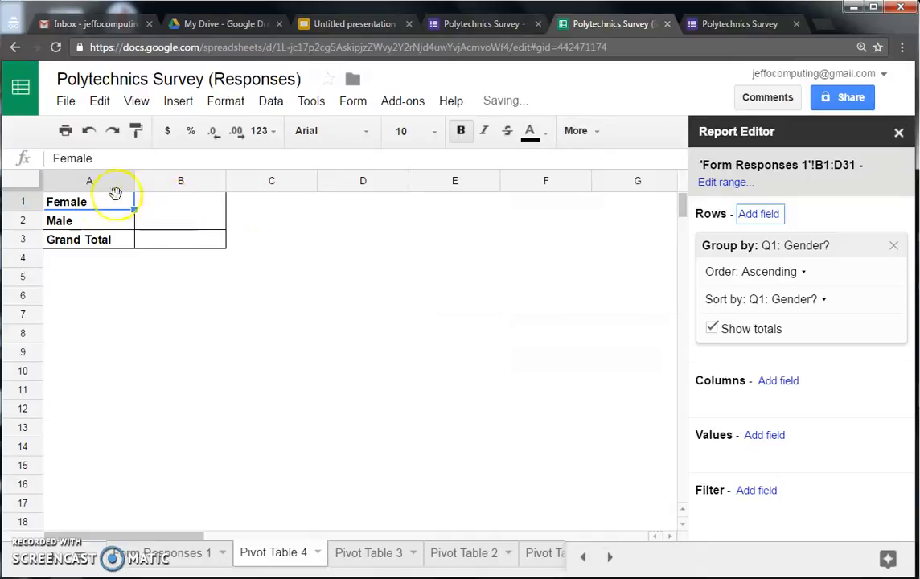
{"action": "left_click", "coordinate": [778, 381]}
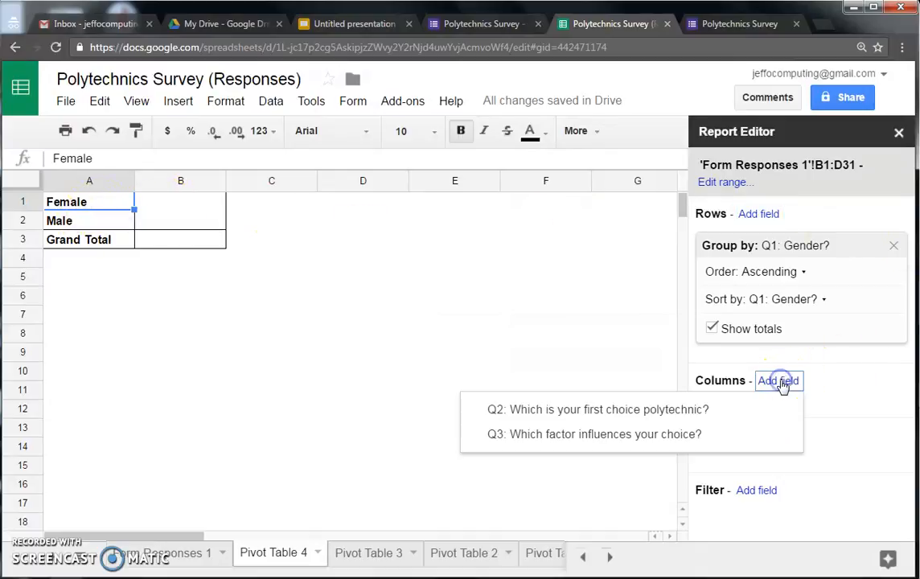
{"action": "left_click", "coordinate": [635, 434]}
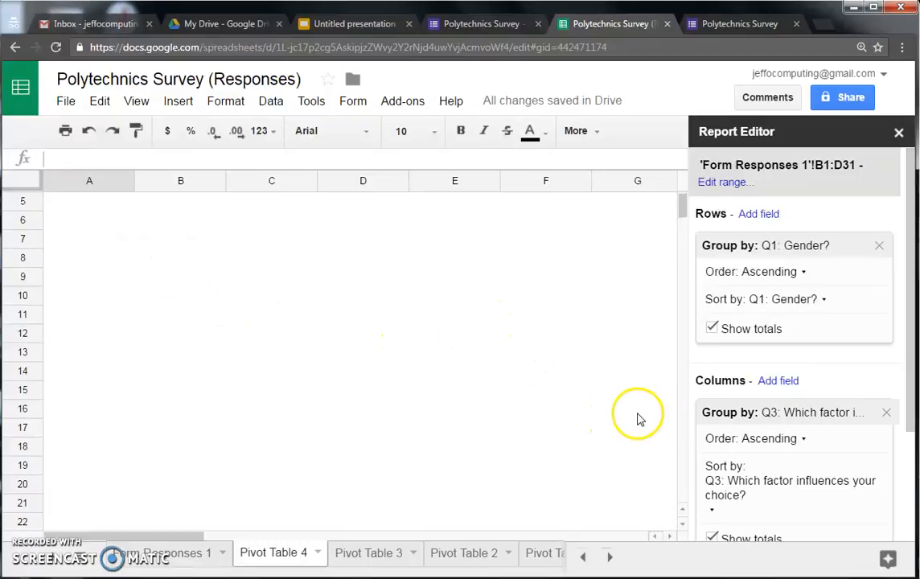
Add Q3: Which factor influences your choice? as the pivot table's value, summarized by COUNTA.
{"action": "left_click_drag", "start_coordinate": [908, 342], "coordinate": [912, 441]}
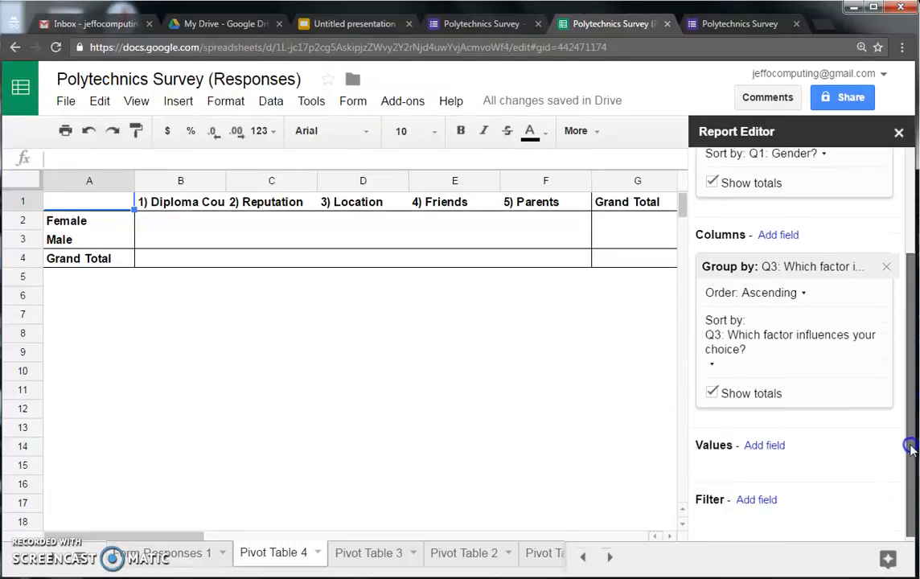
{"action": "left_click", "coordinate": [773, 440]}
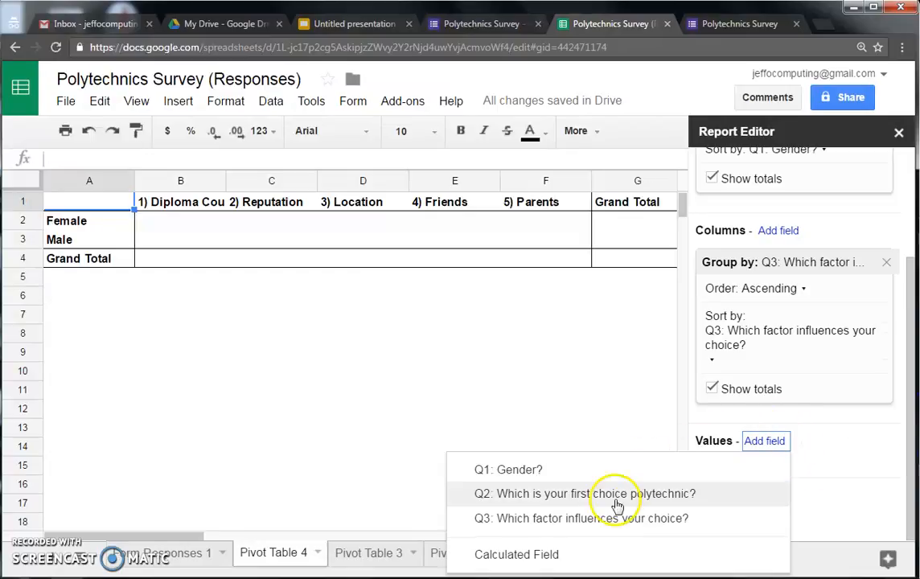
{"action": "left_click", "coordinate": [654, 518]}
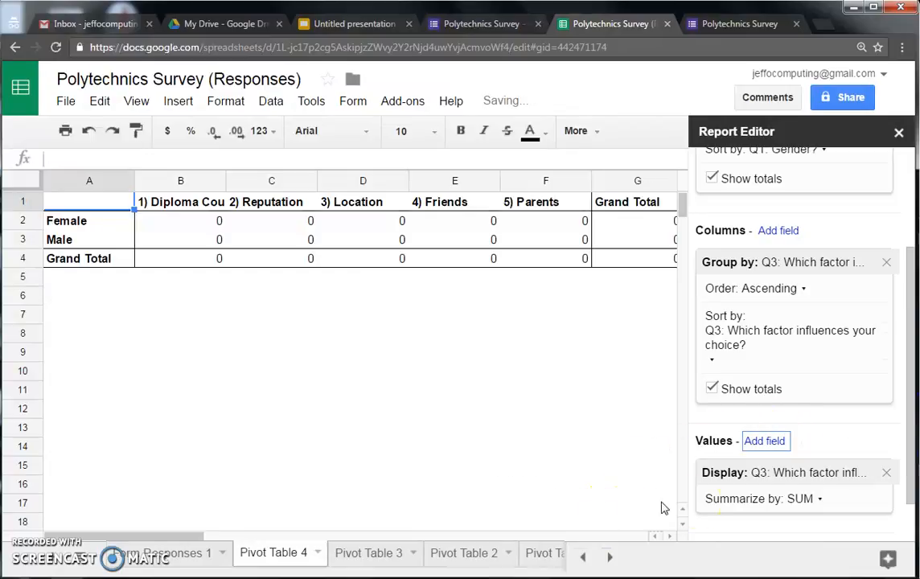
{"action": "left_click", "coordinate": [816, 500]}
{"action": "left_click", "coordinate": [715, 206]}
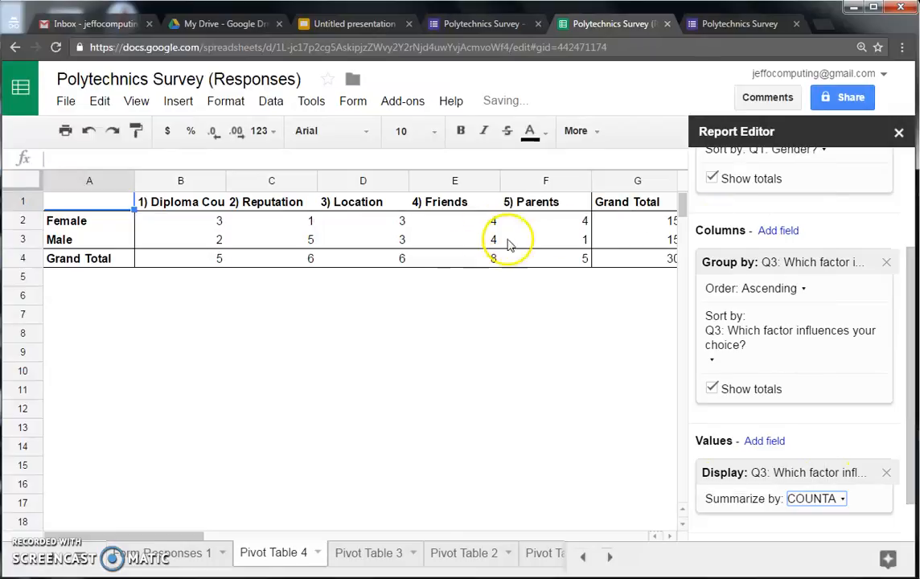
{"action": "left_click", "coordinate": [398, 315]}
Compare the female and male counts for each factor, from Diploma Course through Parents, in the pivot table.
{"action": "left_click", "coordinate": [180, 224]}
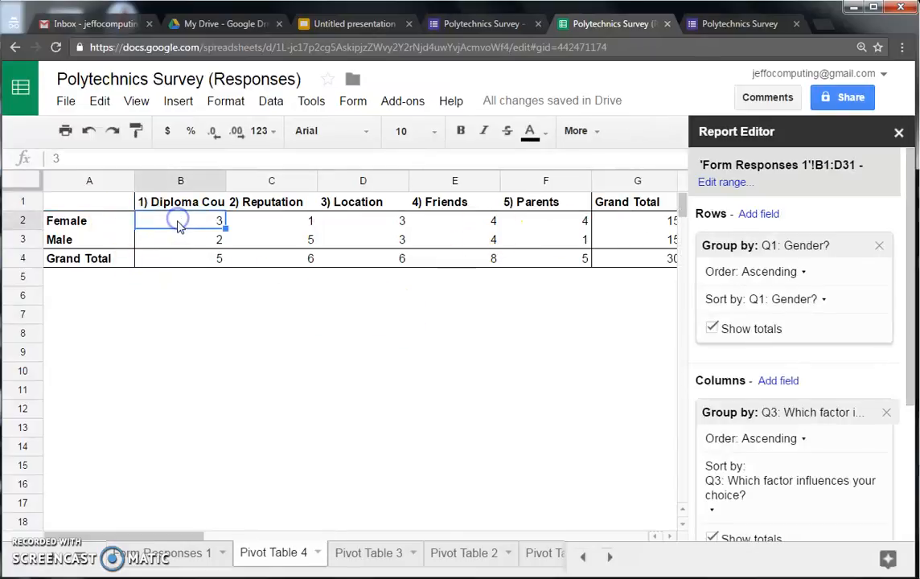
{"action": "left_click", "coordinate": [183, 239]}
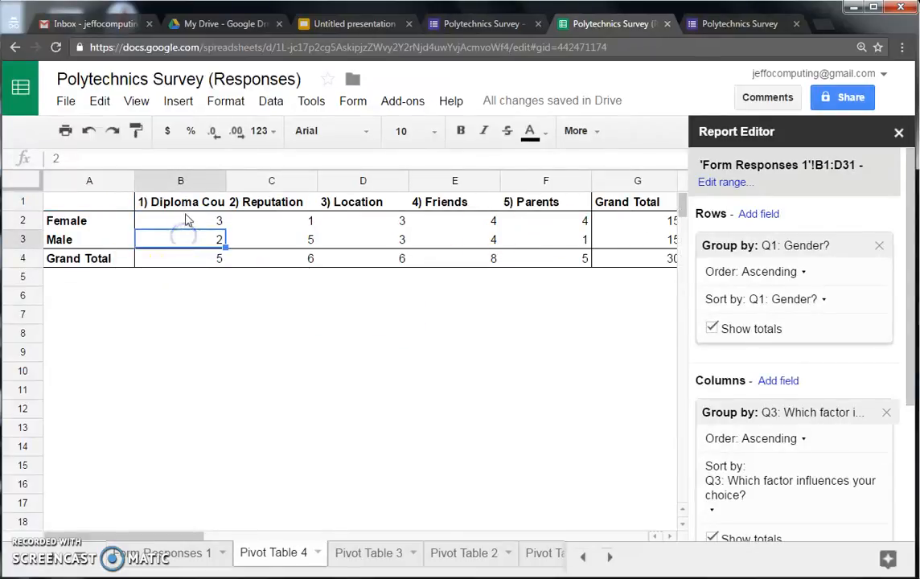
{"action": "left_click", "coordinate": [277, 239]}
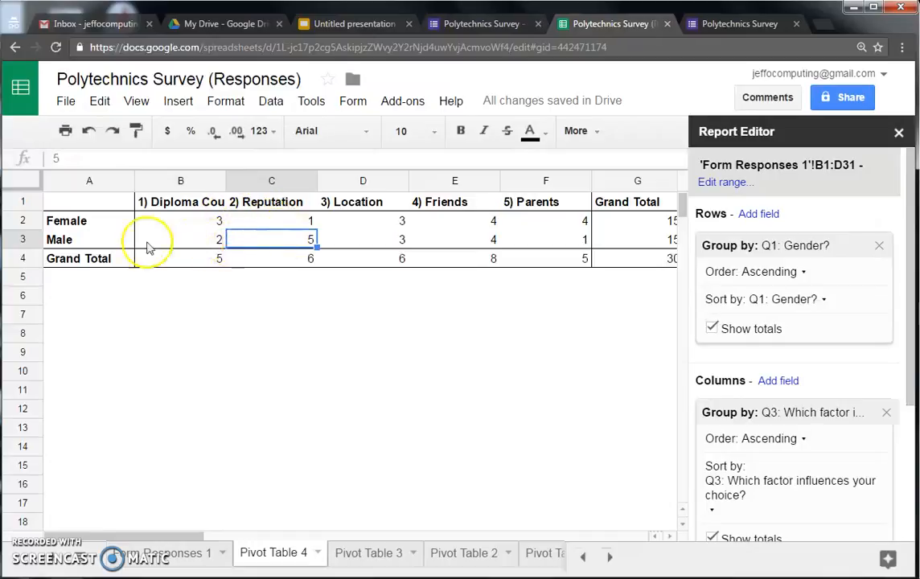
{"action": "left_click", "coordinate": [278, 223]}
{"action": "left_click", "coordinate": [275, 237]}
{"action": "left_click", "coordinate": [273, 222]}
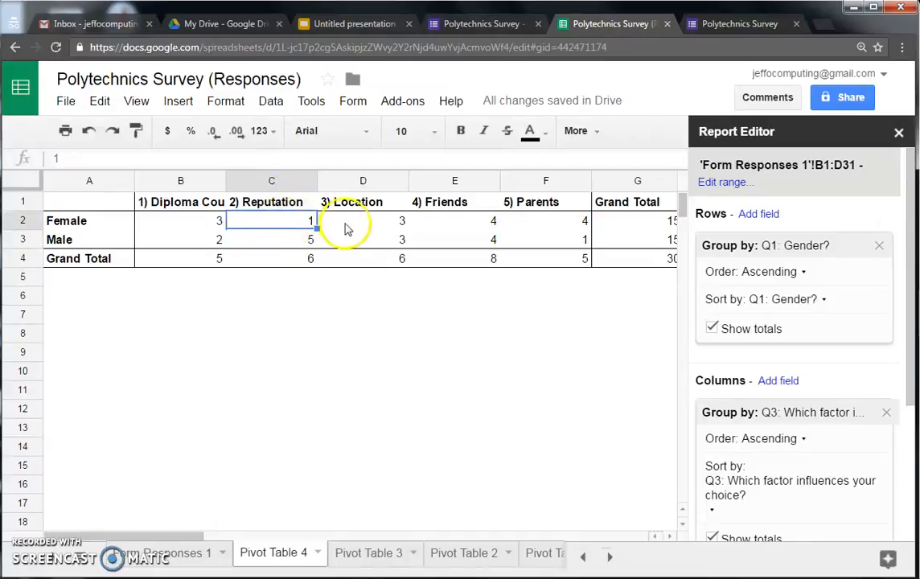
{"action": "left_click", "coordinate": [361, 228]}
{"action": "left_click", "coordinate": [361, 237]}
{"action": "left_click", "coordinate": [361, 220]}
{"action": "left_click", "coordinate": [361, 238]}
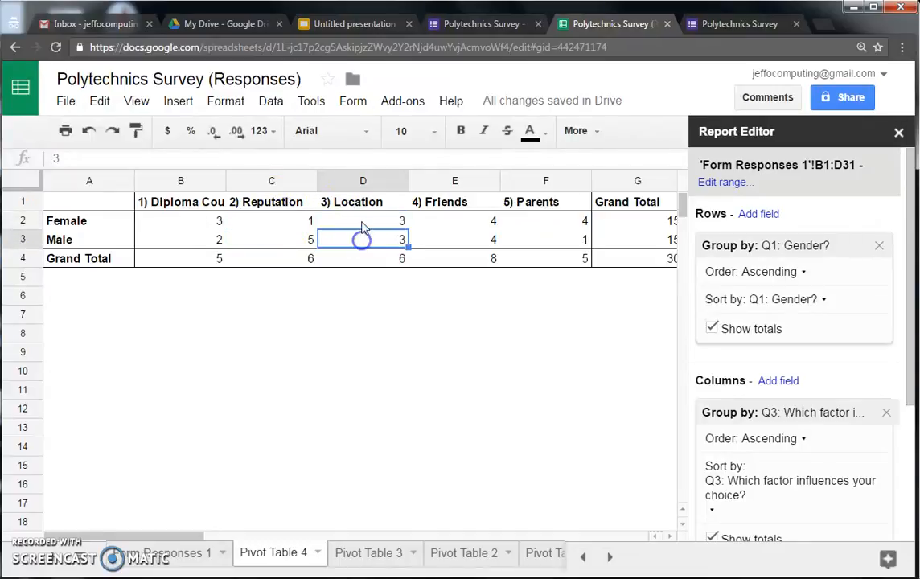
{"action": "left_click", "coordinate": [443, 219]}
{"action": "left_click", "coordinate": [450, 240]}
{"action": "left_click", "coordinate": [455, 220]}
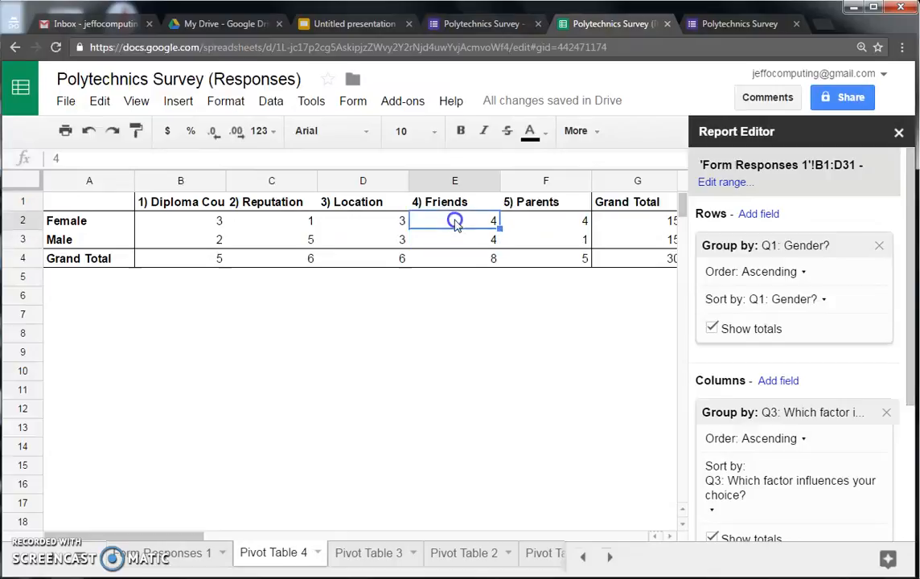
{"action": "left_click", "coordinate": [555, 222]}
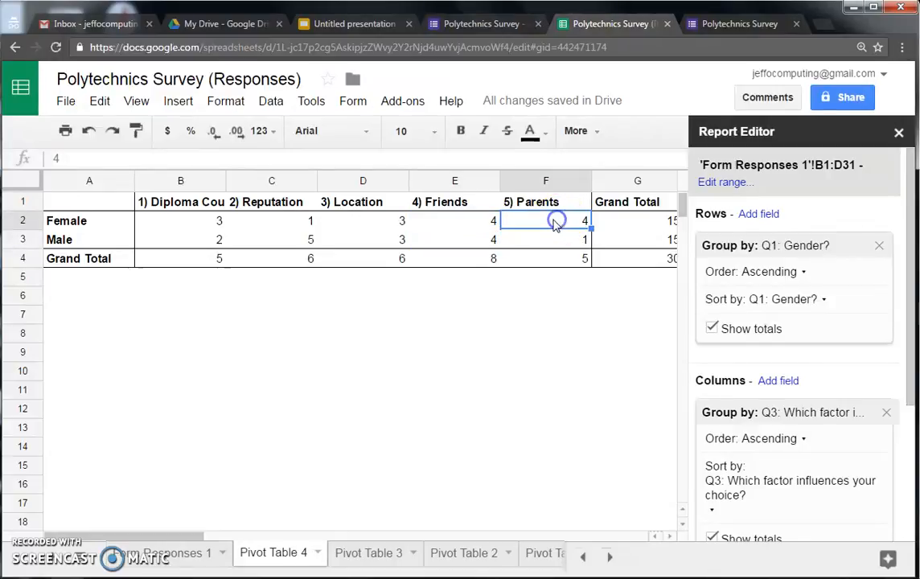
{"action": "left_click", "coordinate": [551, 239]}
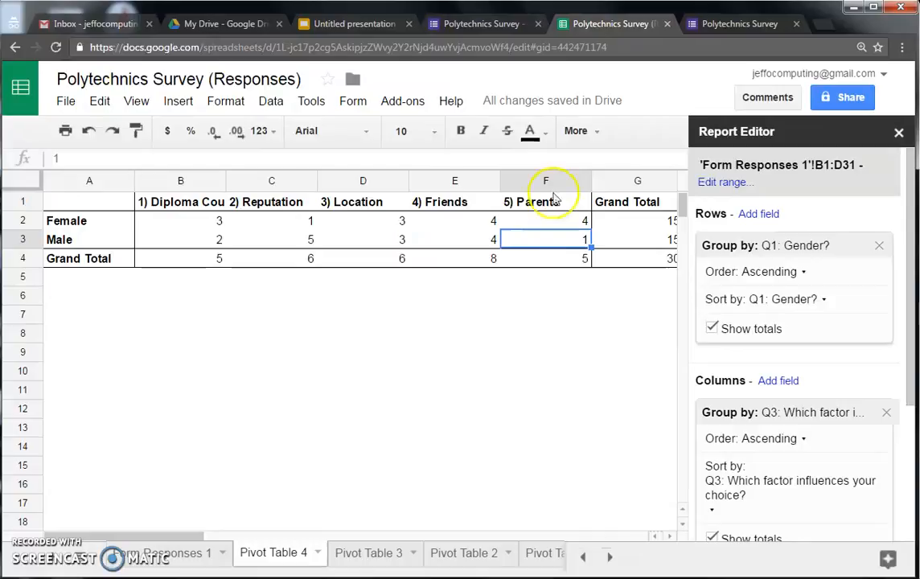
Insert a clustered column chart of female and male factor counts from A1:F3, leaving out the Grand Total row and column.
{"action": "left_click_drag", "start_coordinate": [89, 205], "coordinate": [553, 238]}
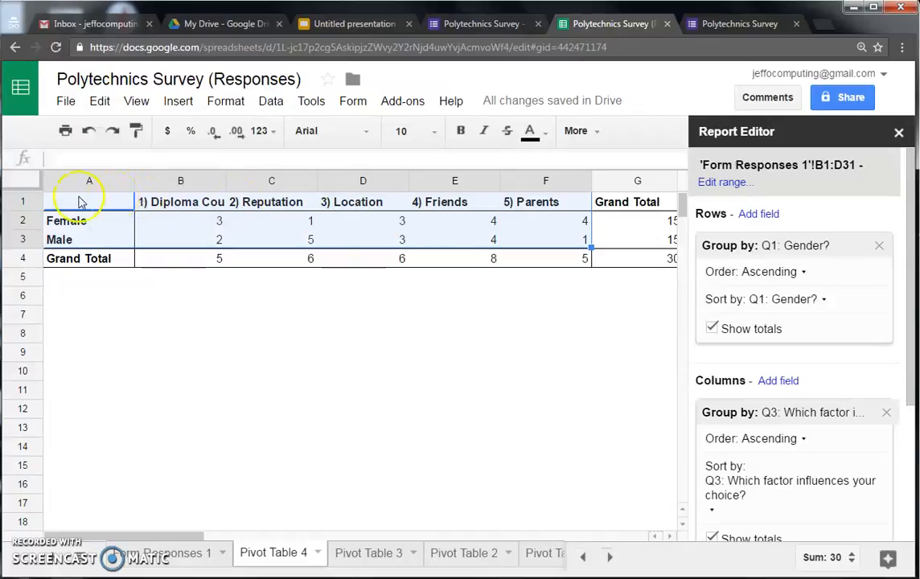
{"action": "left_click", "coordinate": [78, 201]}
{"action": "left_click_drag", "start_coordinate": [78, 201], "coordinate": [523, 246]}
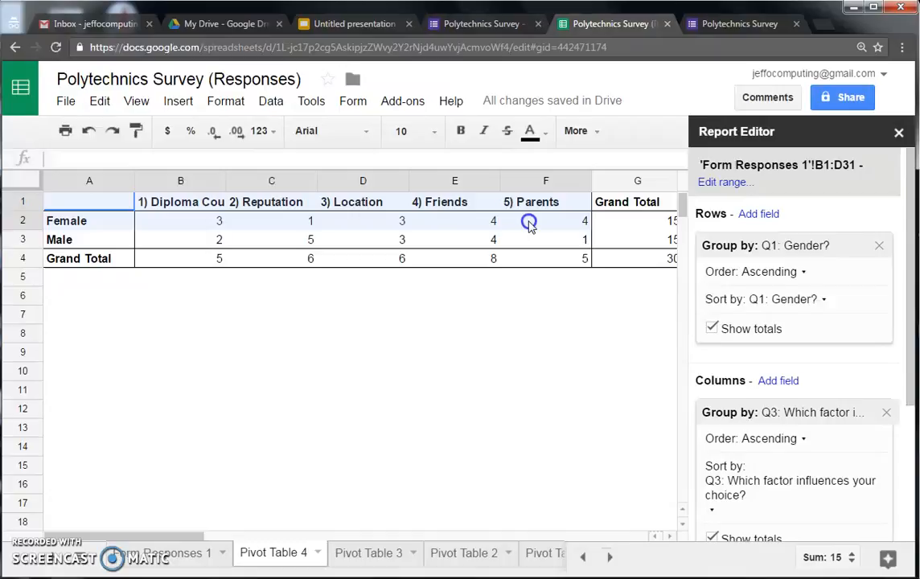
{"action": "left_click", "coordinate": [178, 102]}
{"action": "left_click", "coordinate": [201, 472]}
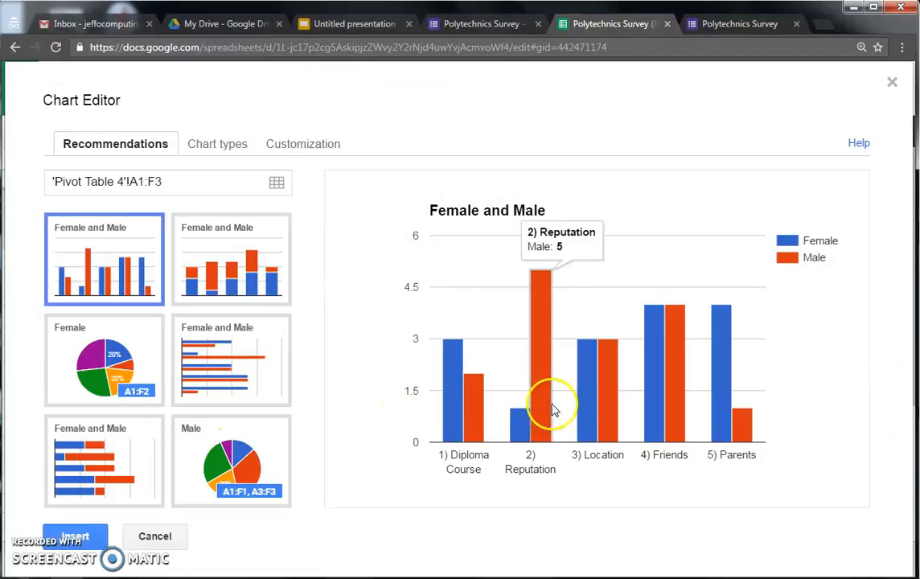
{"action": "left_click", "coordinate": [70, 534]}
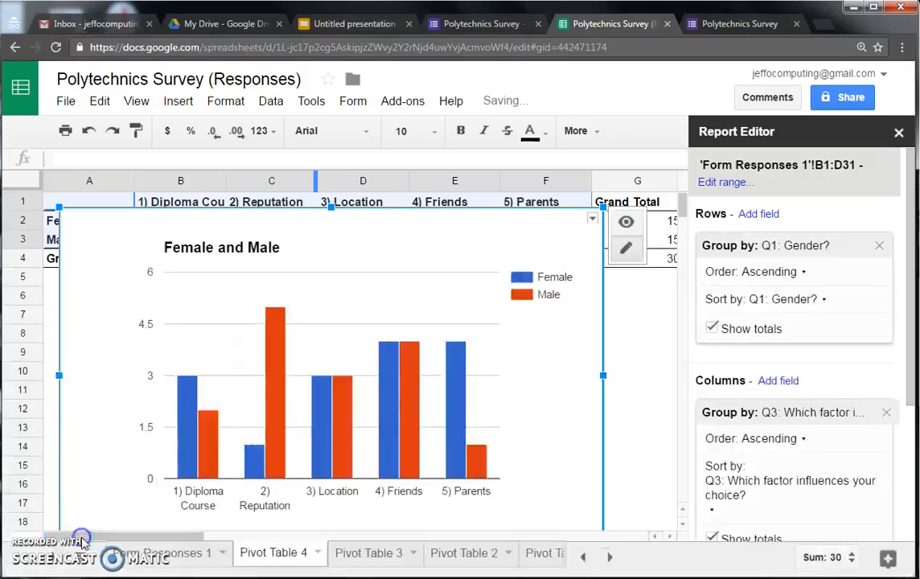
Copy the Female and Male column chart and paste it onto the fourth slide of the untitled Google Slides presentation.
{"action": "left_click", "coordinate": [540, 426]}
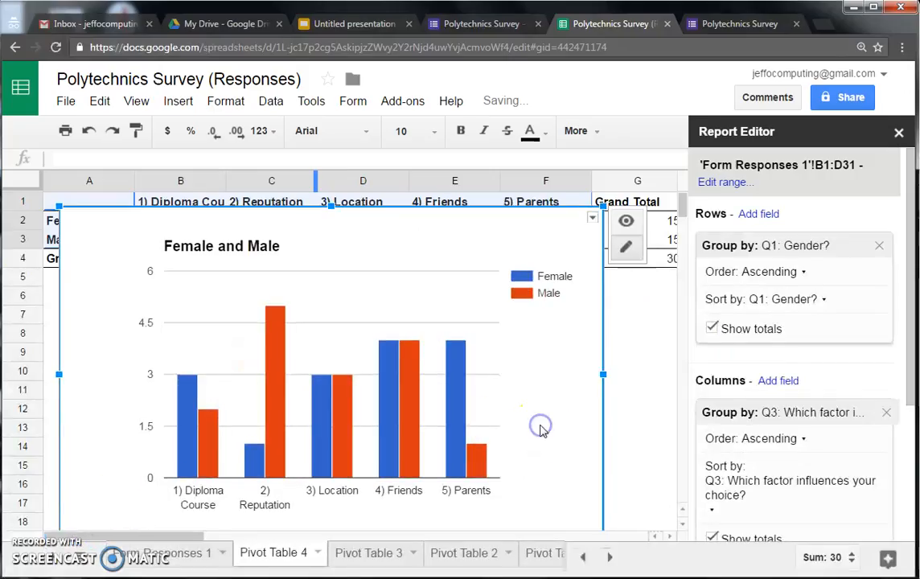
{"action": "left_click", "coordinate": [370, 24]}
{"action": "left_click", "coordinate": [411, 329]}
{"action": "key", "text": "ctrl+v"}
{"action": "left_click", "coordinate": [391, 400]}
{"action": "left_click", "coordinate": [357, 432]}
Title the fourth slide "Factors by gender" and make the title bold and centred.
{"action": "left_click", "coordinate": [415, 216]}
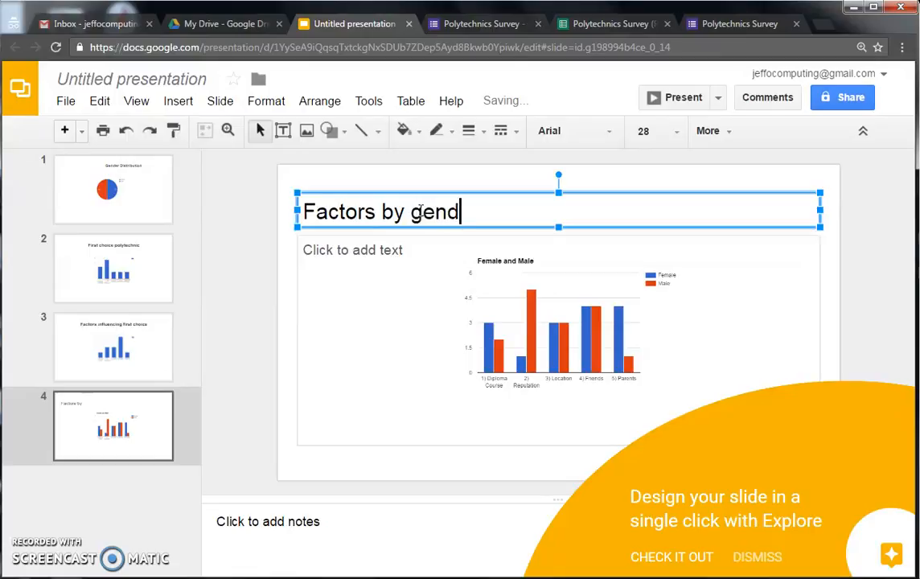
{"action": "key", "text": "ctrl+a"}
{"action": "key", "text": "ctrl+b"}
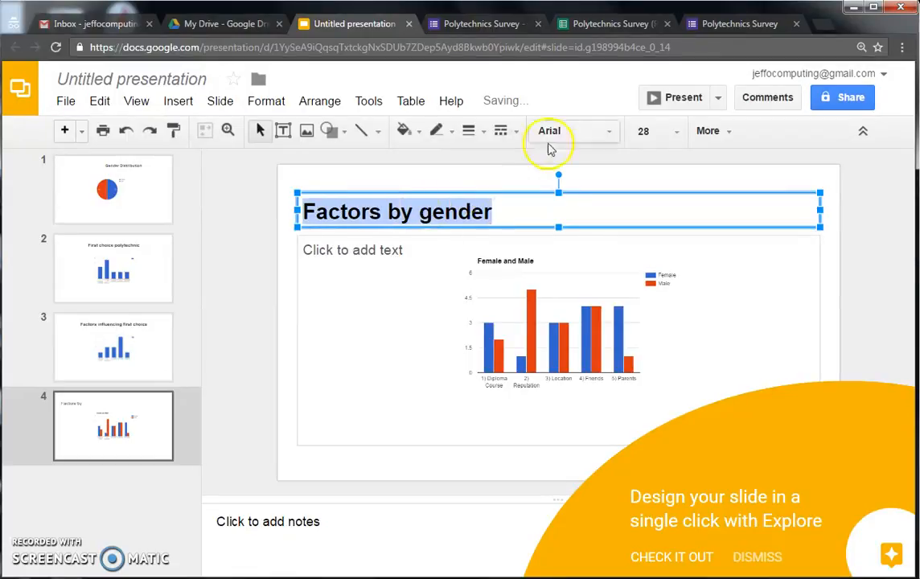
{"action": "left_click", "coordinate": [712, 138]}
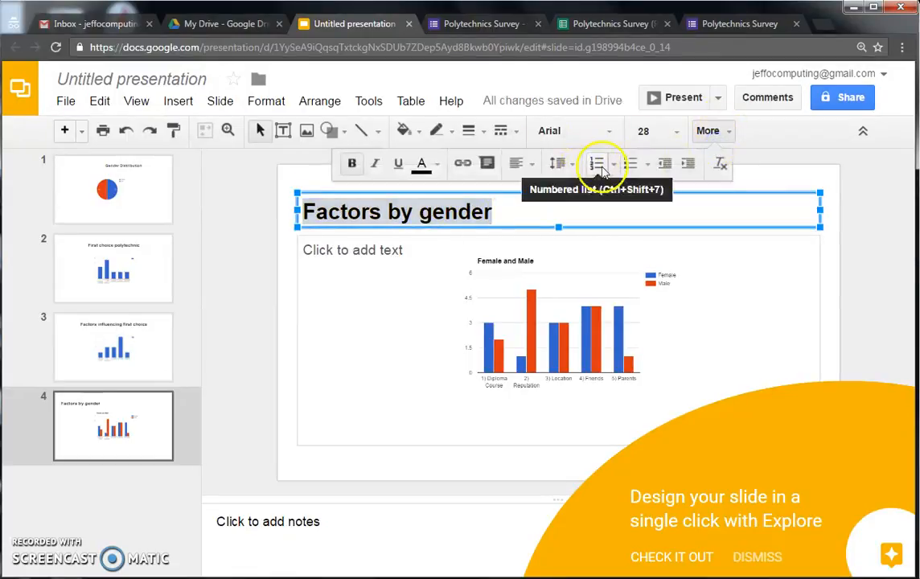
{"action": "left_click", "coordinate": [531, 163]}
{"action": "left_click", "coordinate": [547, 195]}
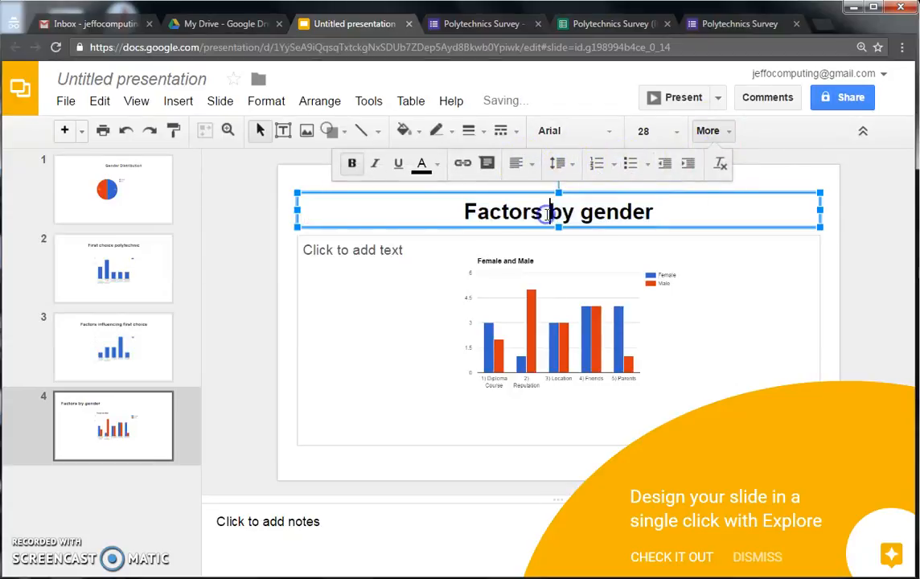
{"action": "left_click", "coordinate": [297, 432]}
Review the first three slides of the presentation in order.
{"action": "left_click", "coordinate": [78, 199]}
{"action": "left_click", "coordinate": [100, 281]}
{"action": "left_click", "coordinate": [100, 334]}
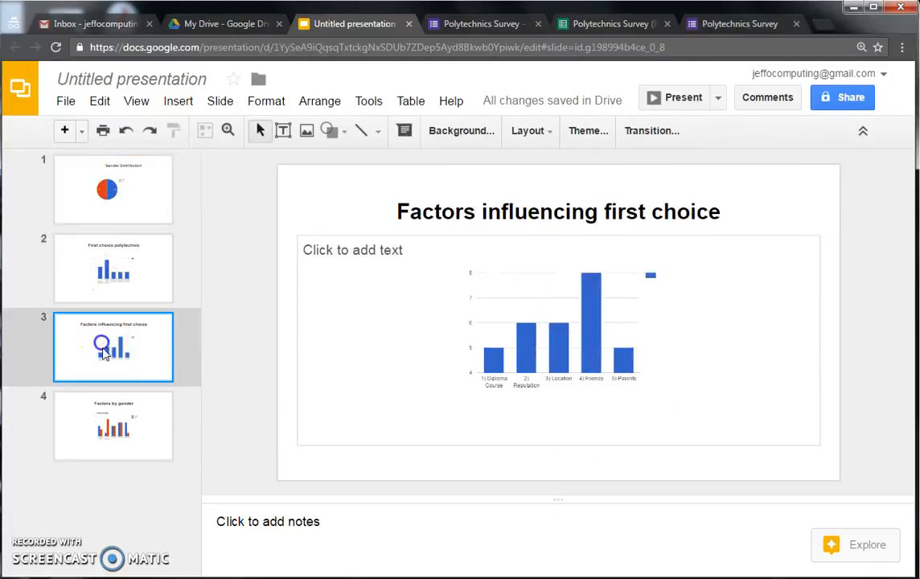